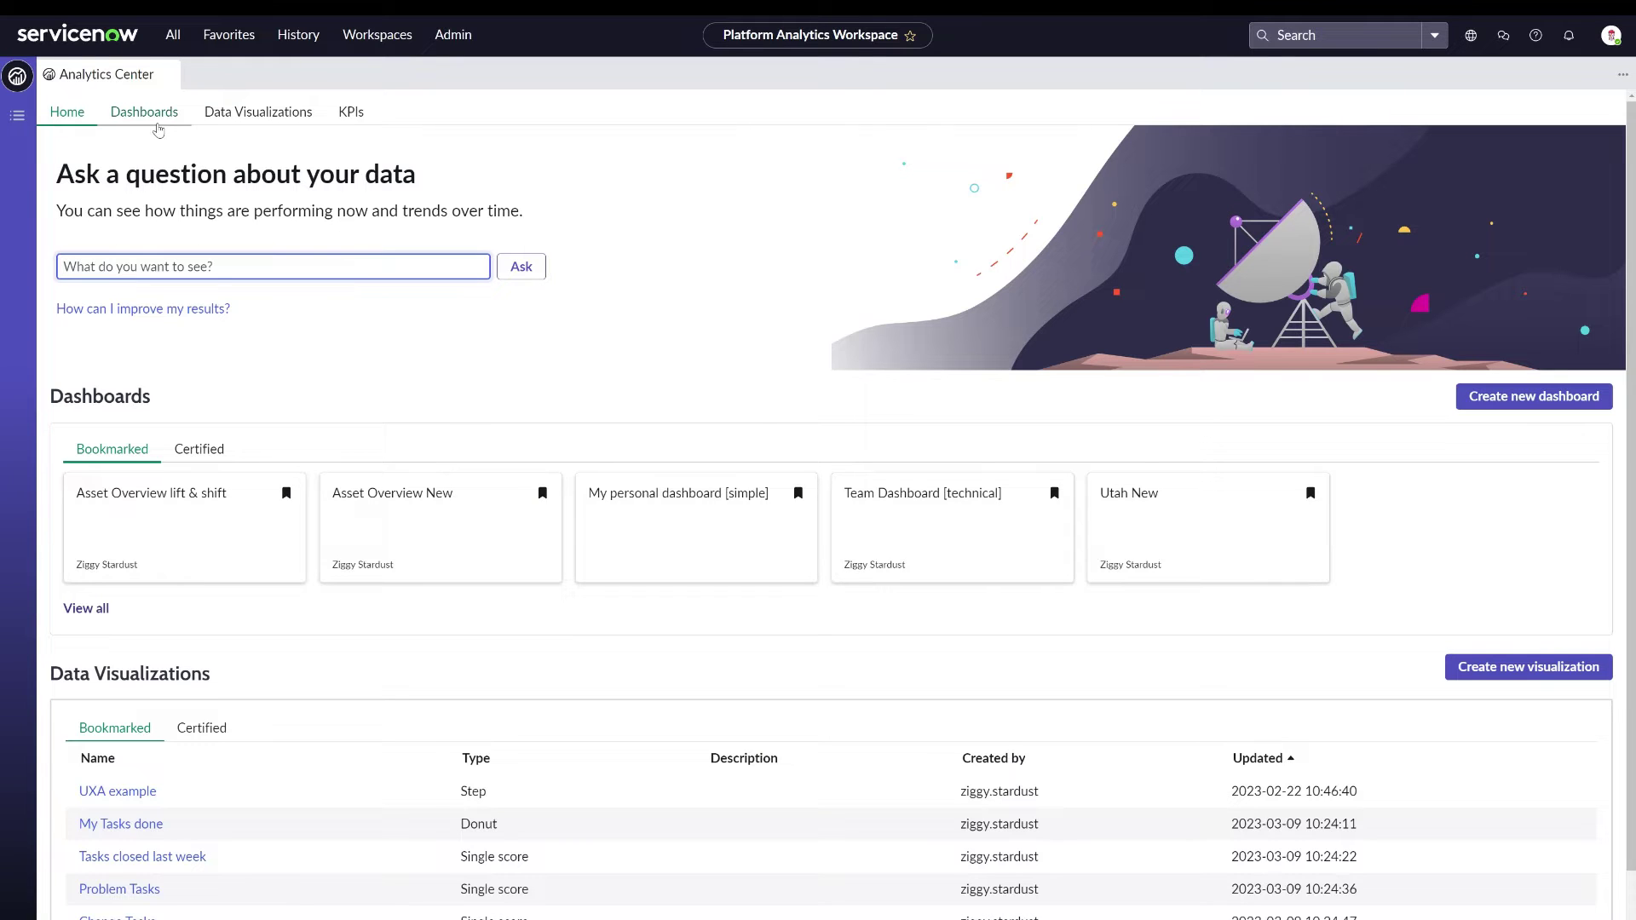
# From the Dashboards list, open the My personal dashboard [simple] card
pyautogui.click(158, 127)
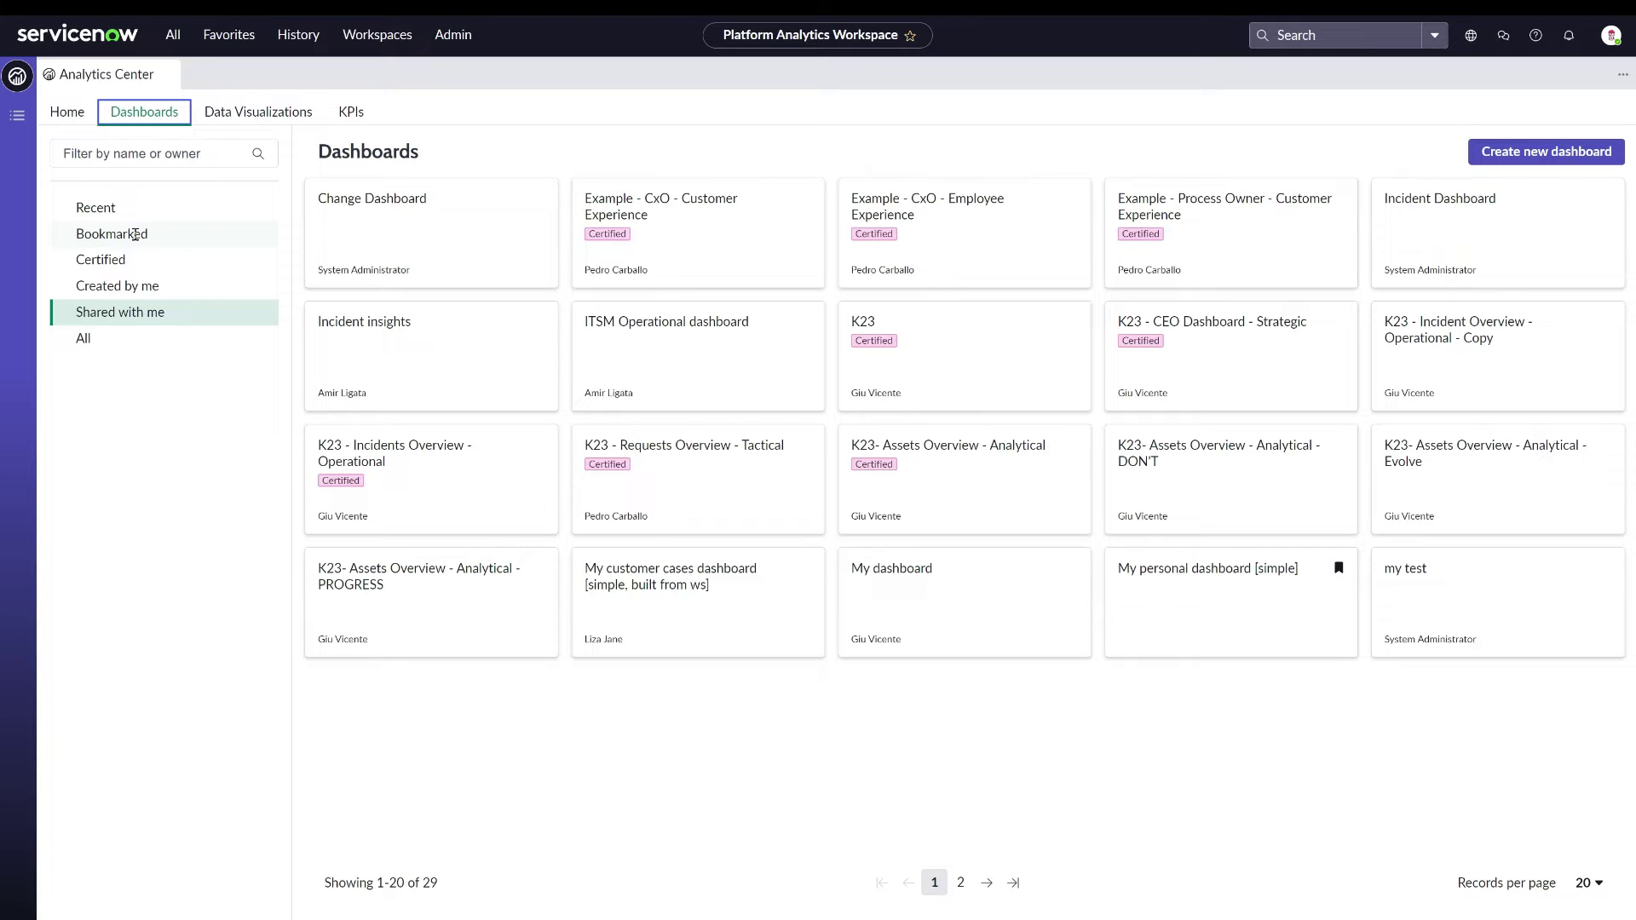
pyautogui.click(1224, 585)
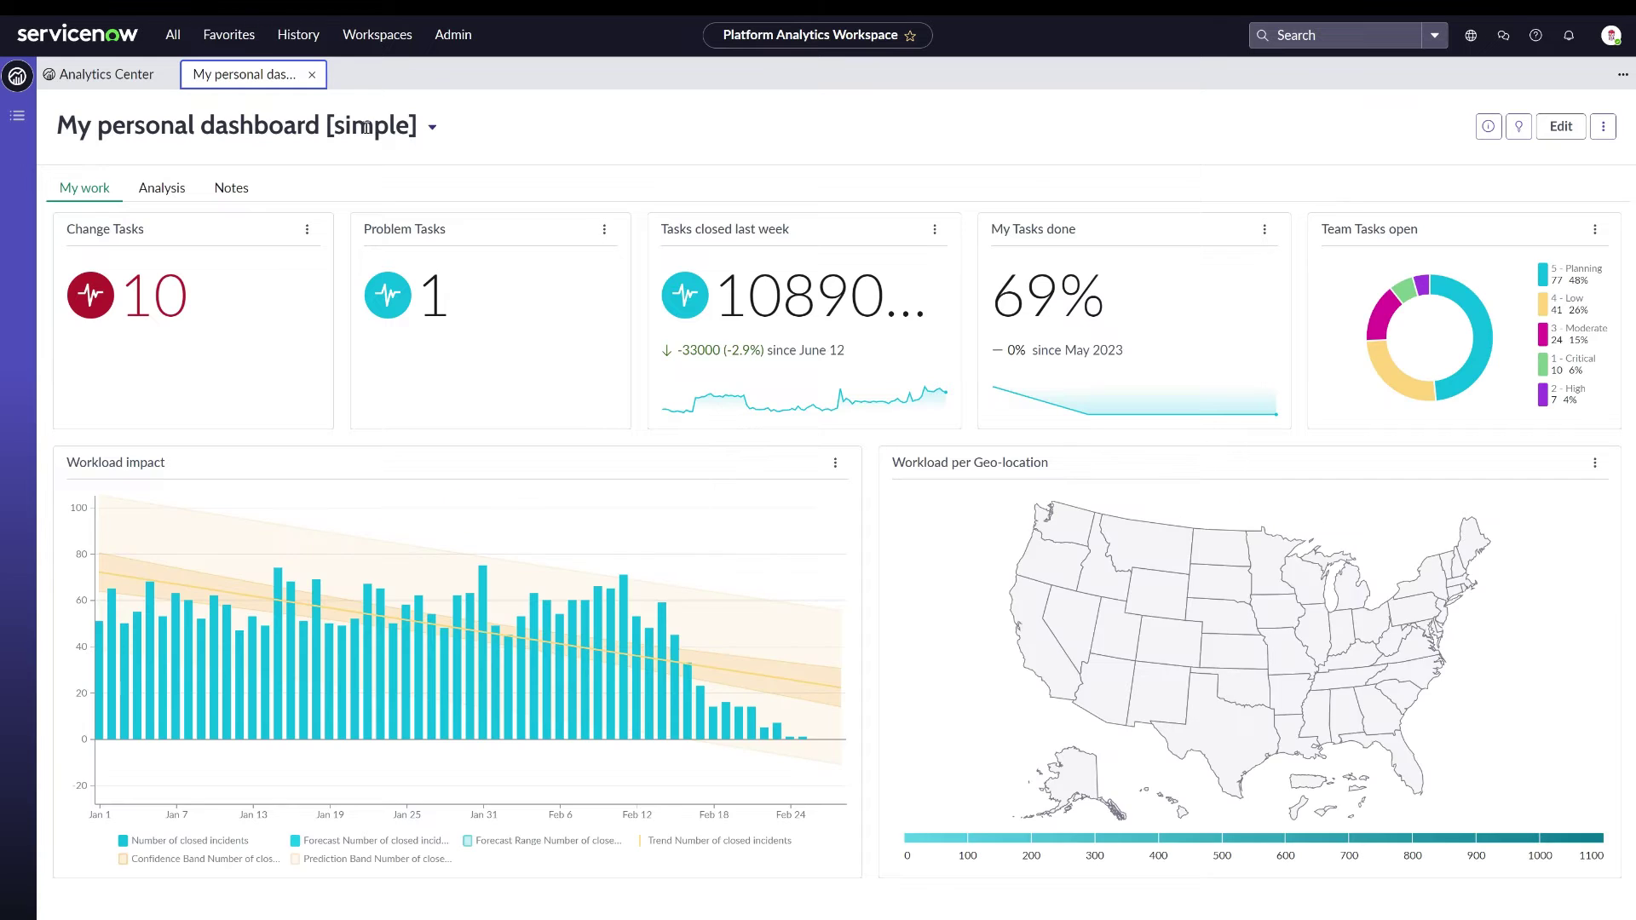
pyautogui.doubleClick(367, 128)
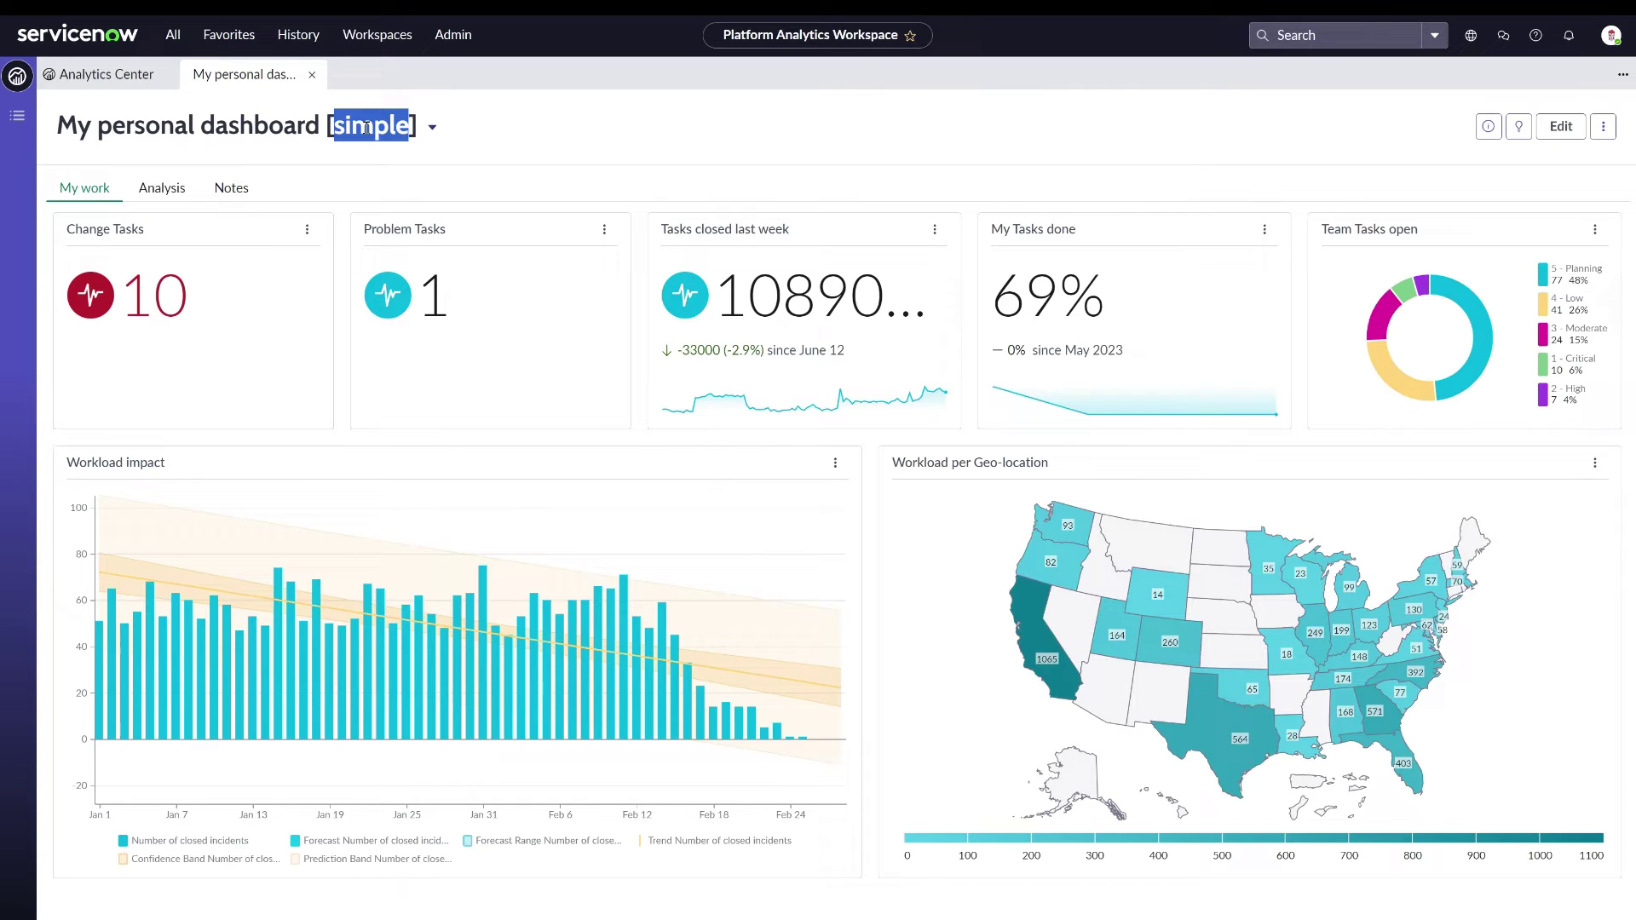
pyautogui.click(569, 134)
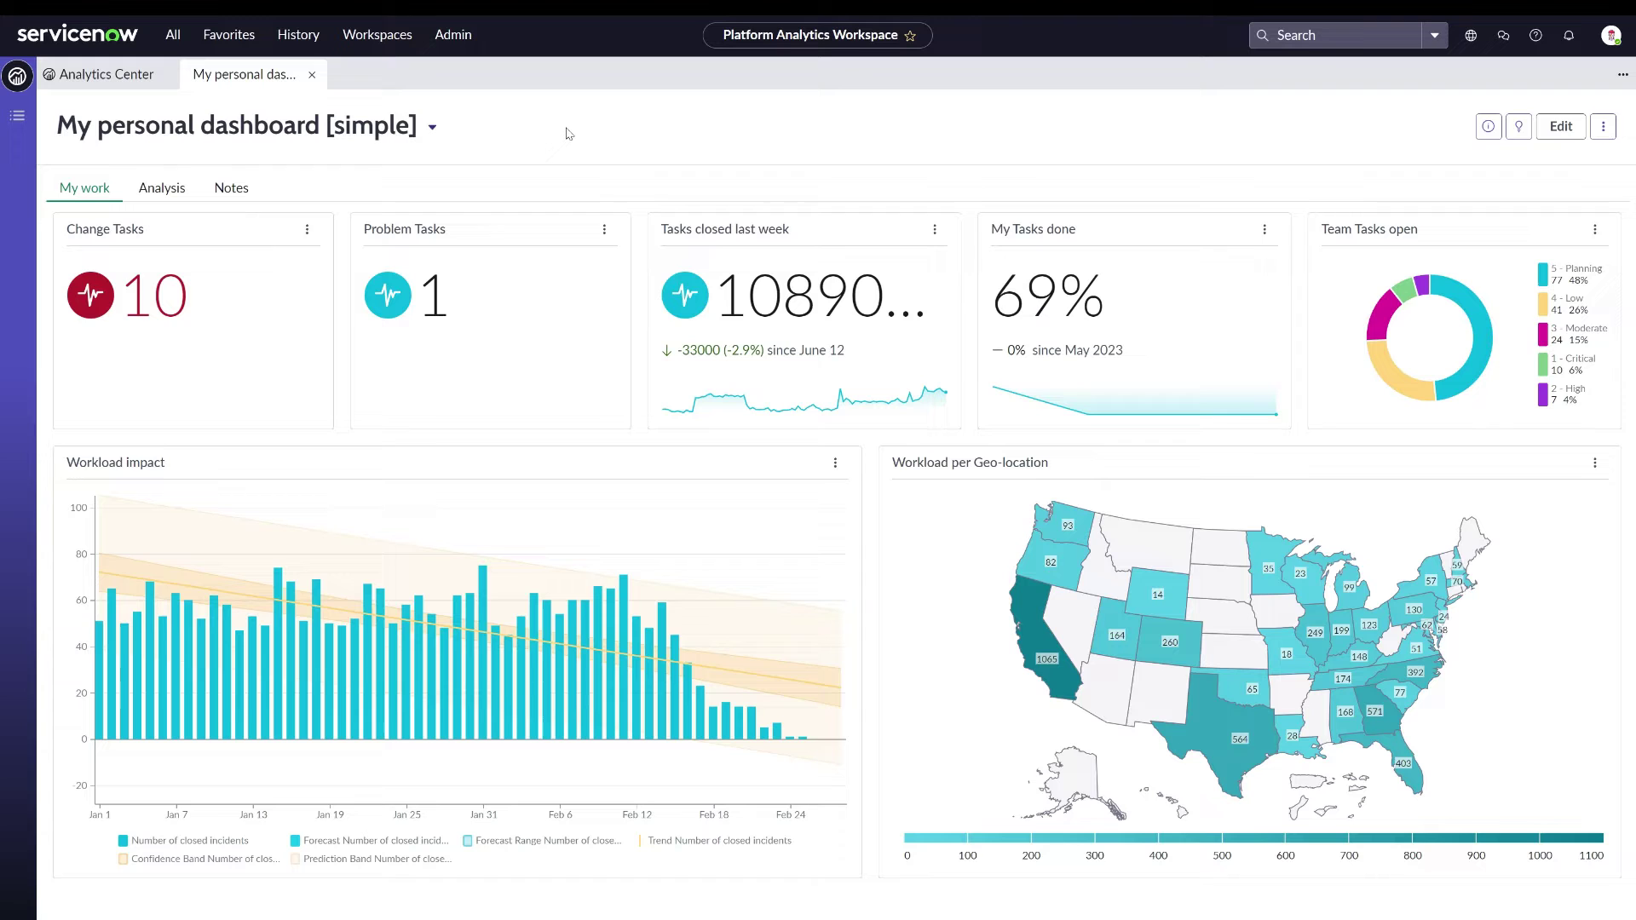
pyautogui.click(1562, 127)
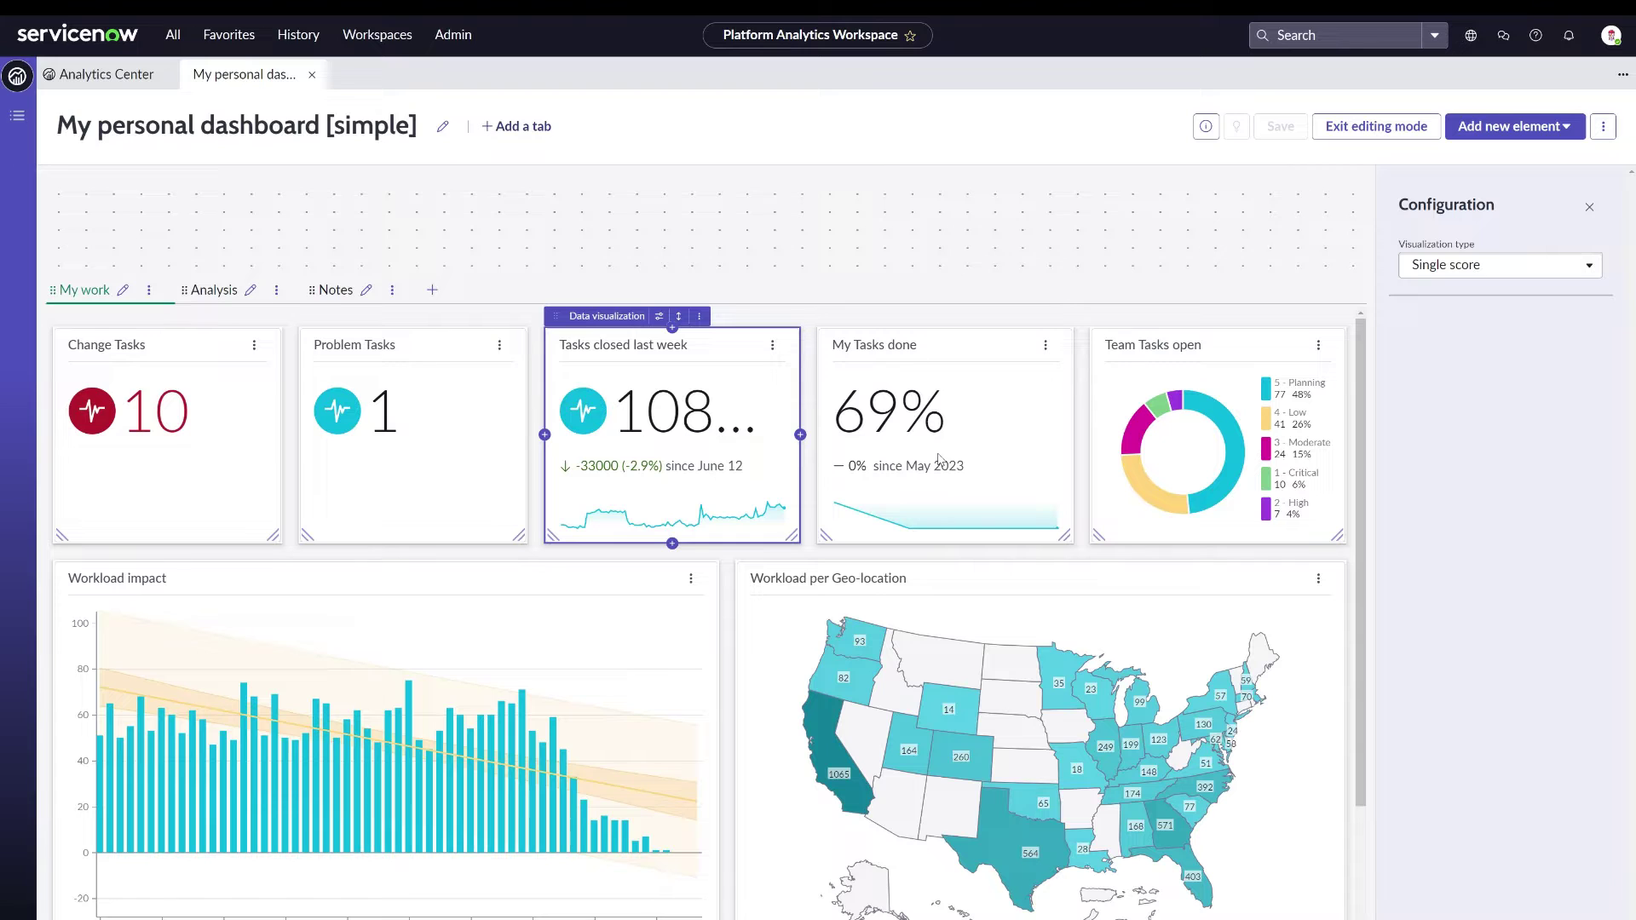
pyautogui.moveTo(697, 369); pyautogui.dragTo(716, 399)
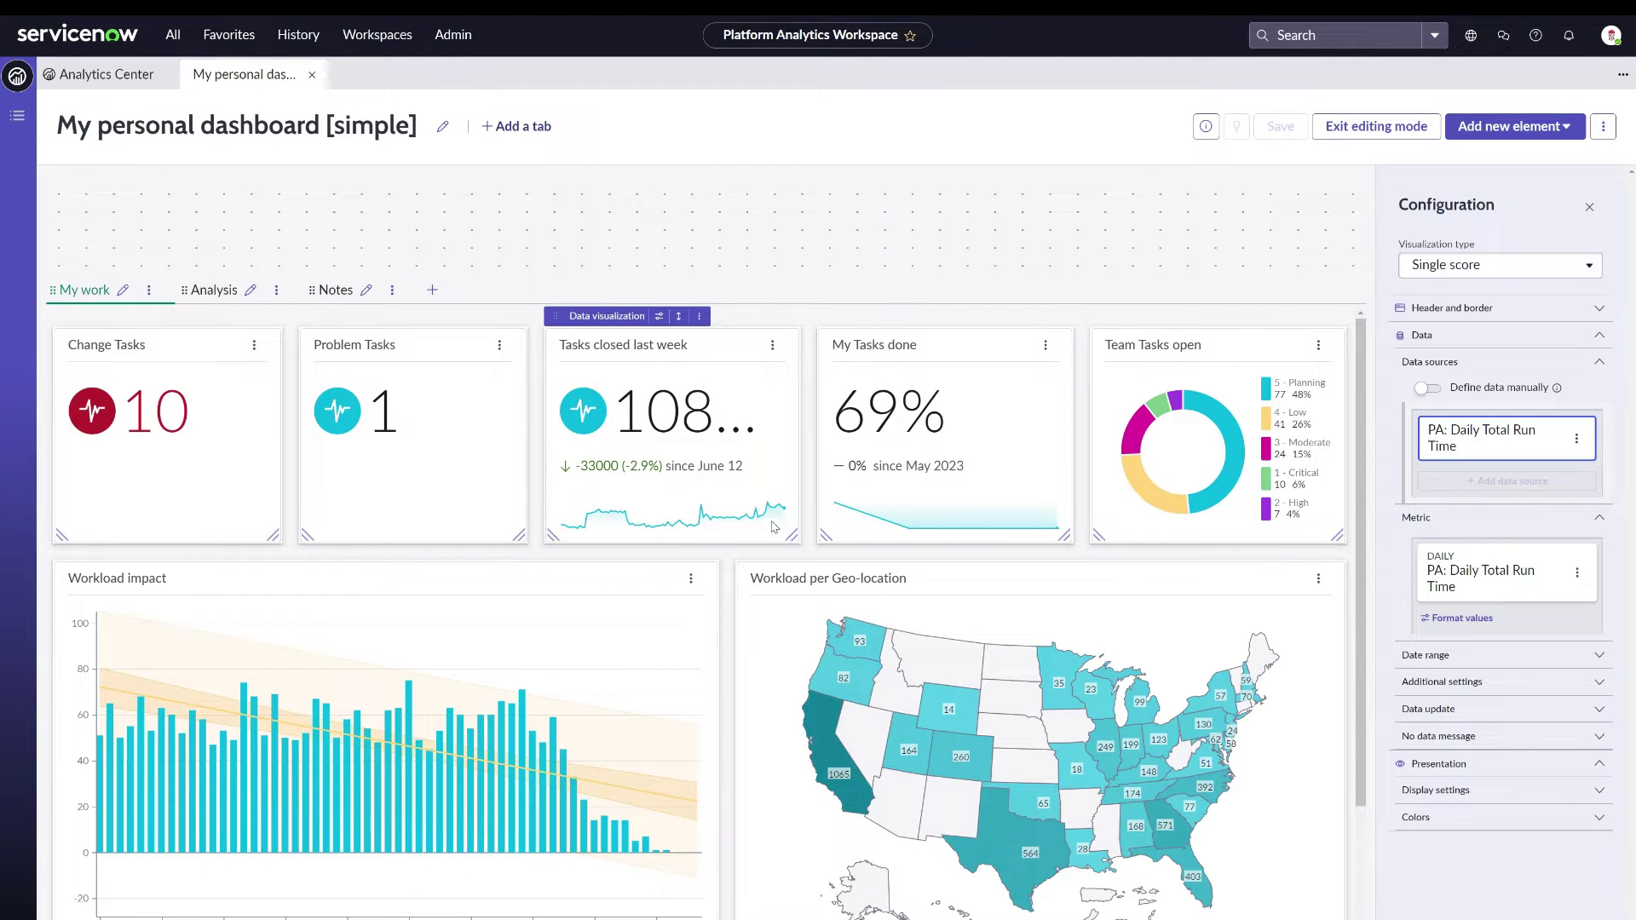
pyautogui.moveTo(792, 535)
pyautogui.mouseDown()
pyautogui.moveTo(792, 679)
pyautogui.moveTo(801, 538)
pyautogui.mouseUp()
pyautogui.scroll(-1, 969, 535)
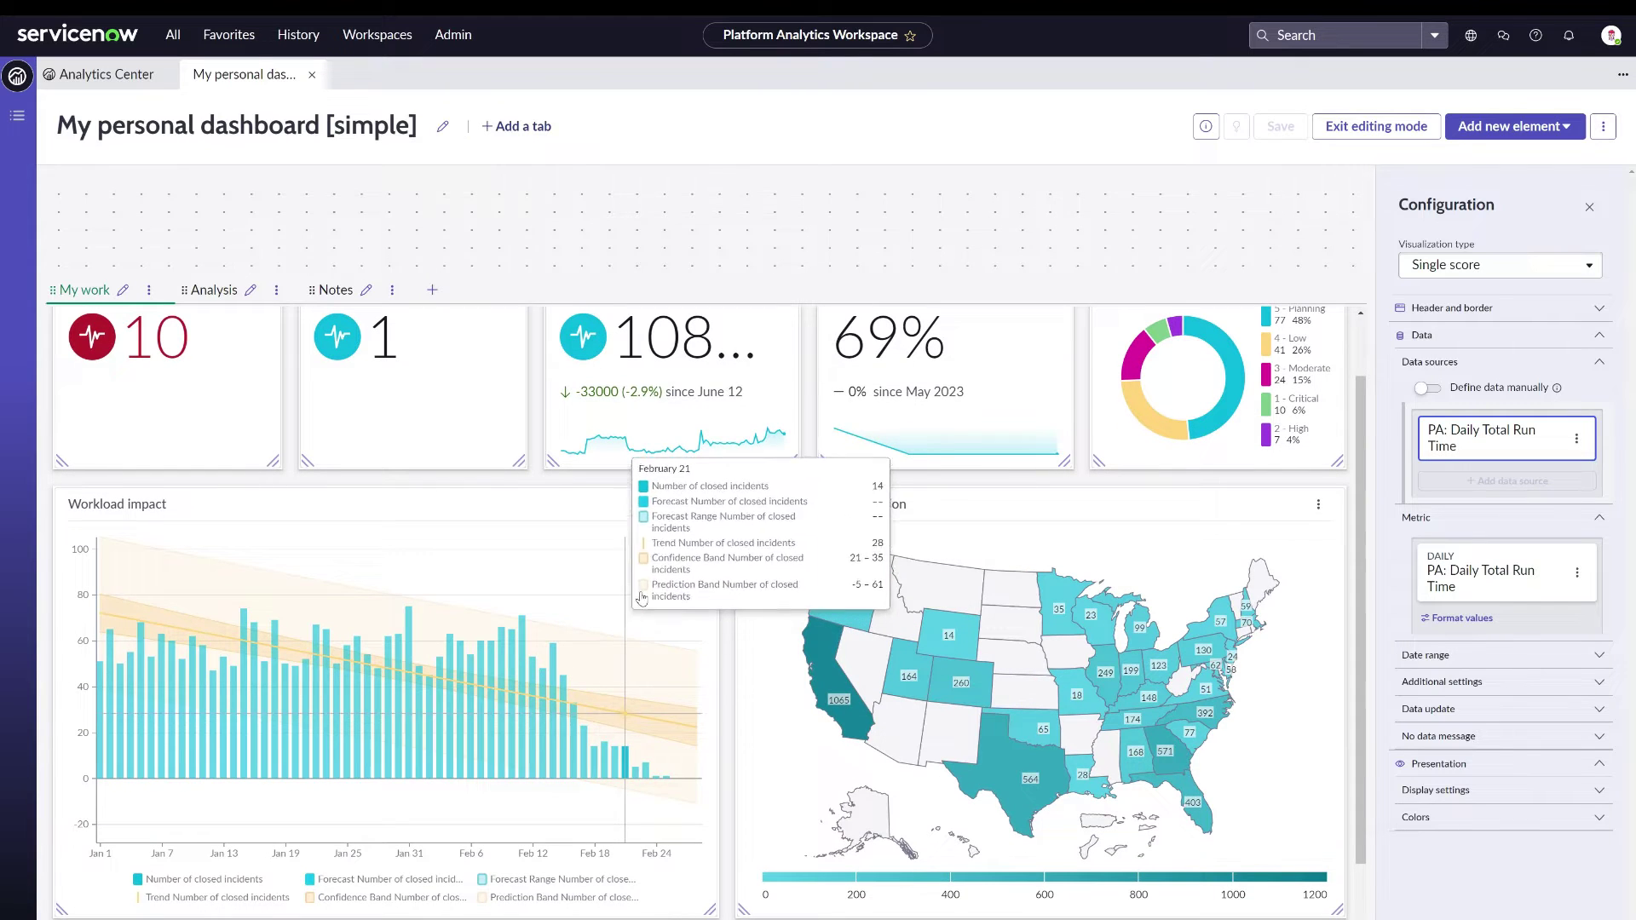
pyautogui.click(657, 505)
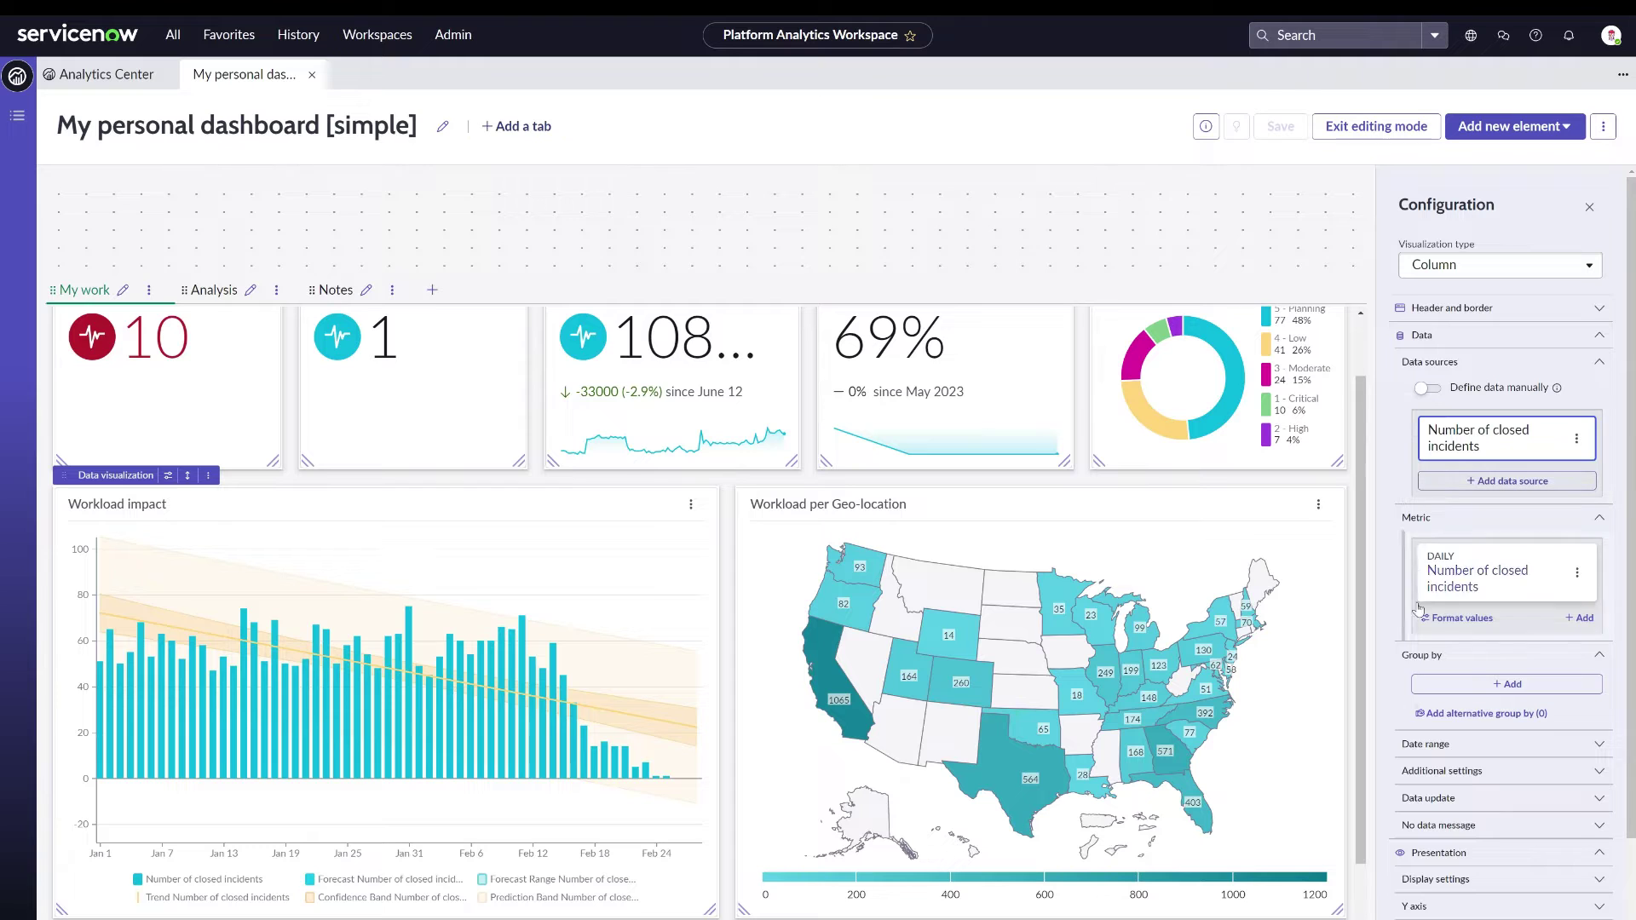
pyautogui.scroll(1, 1324, 439)
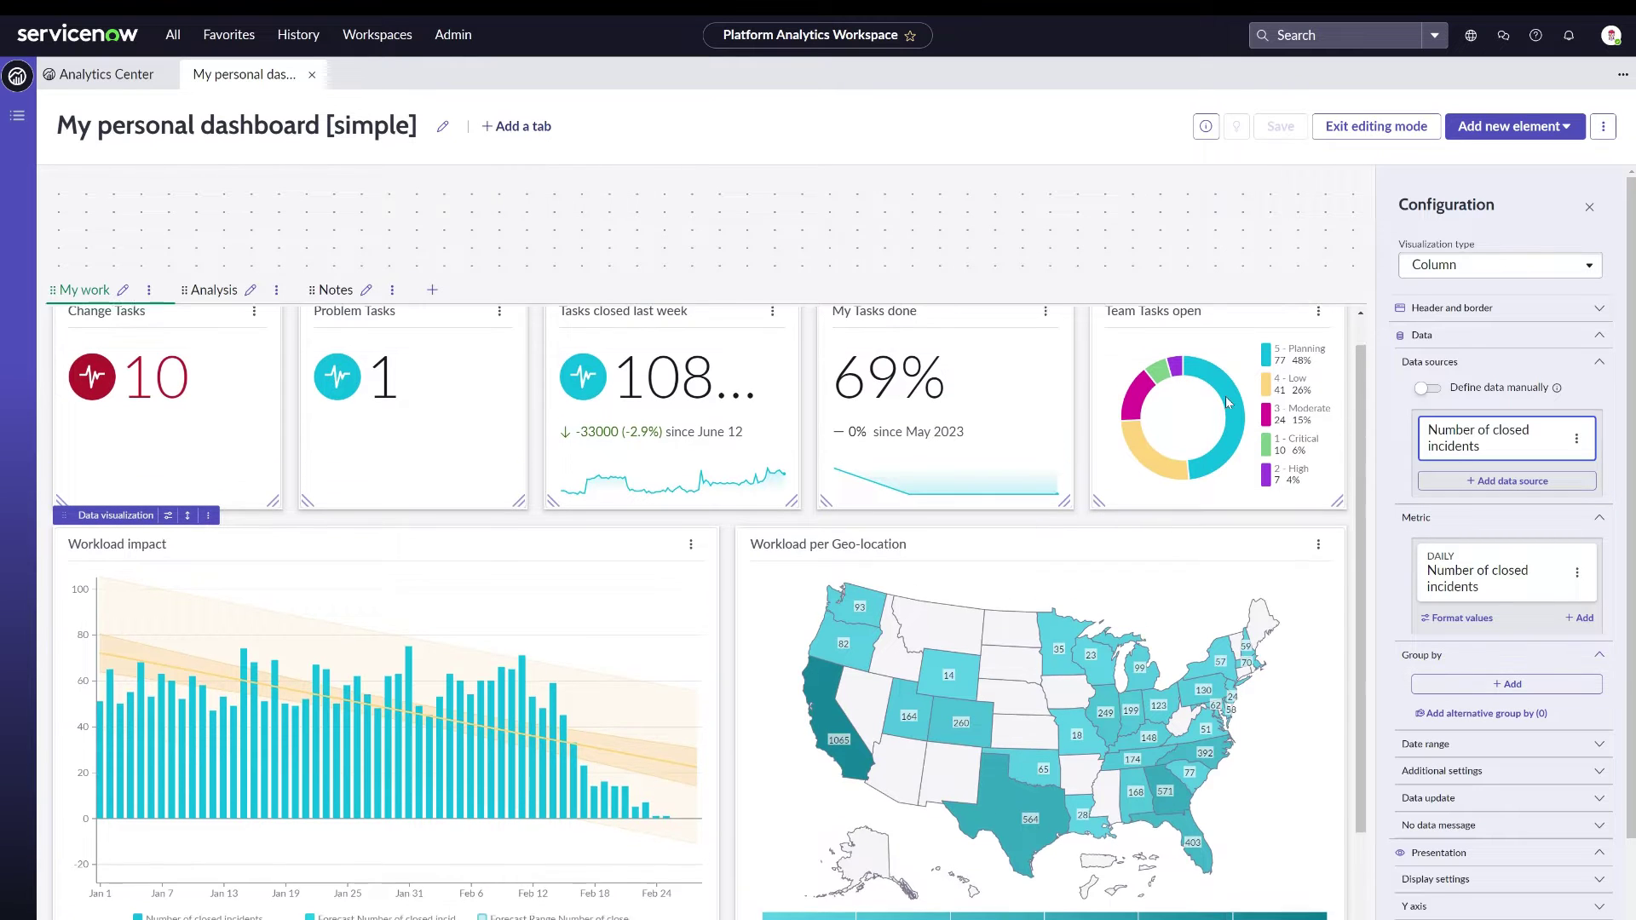
pyautogui.click(1368, 130)
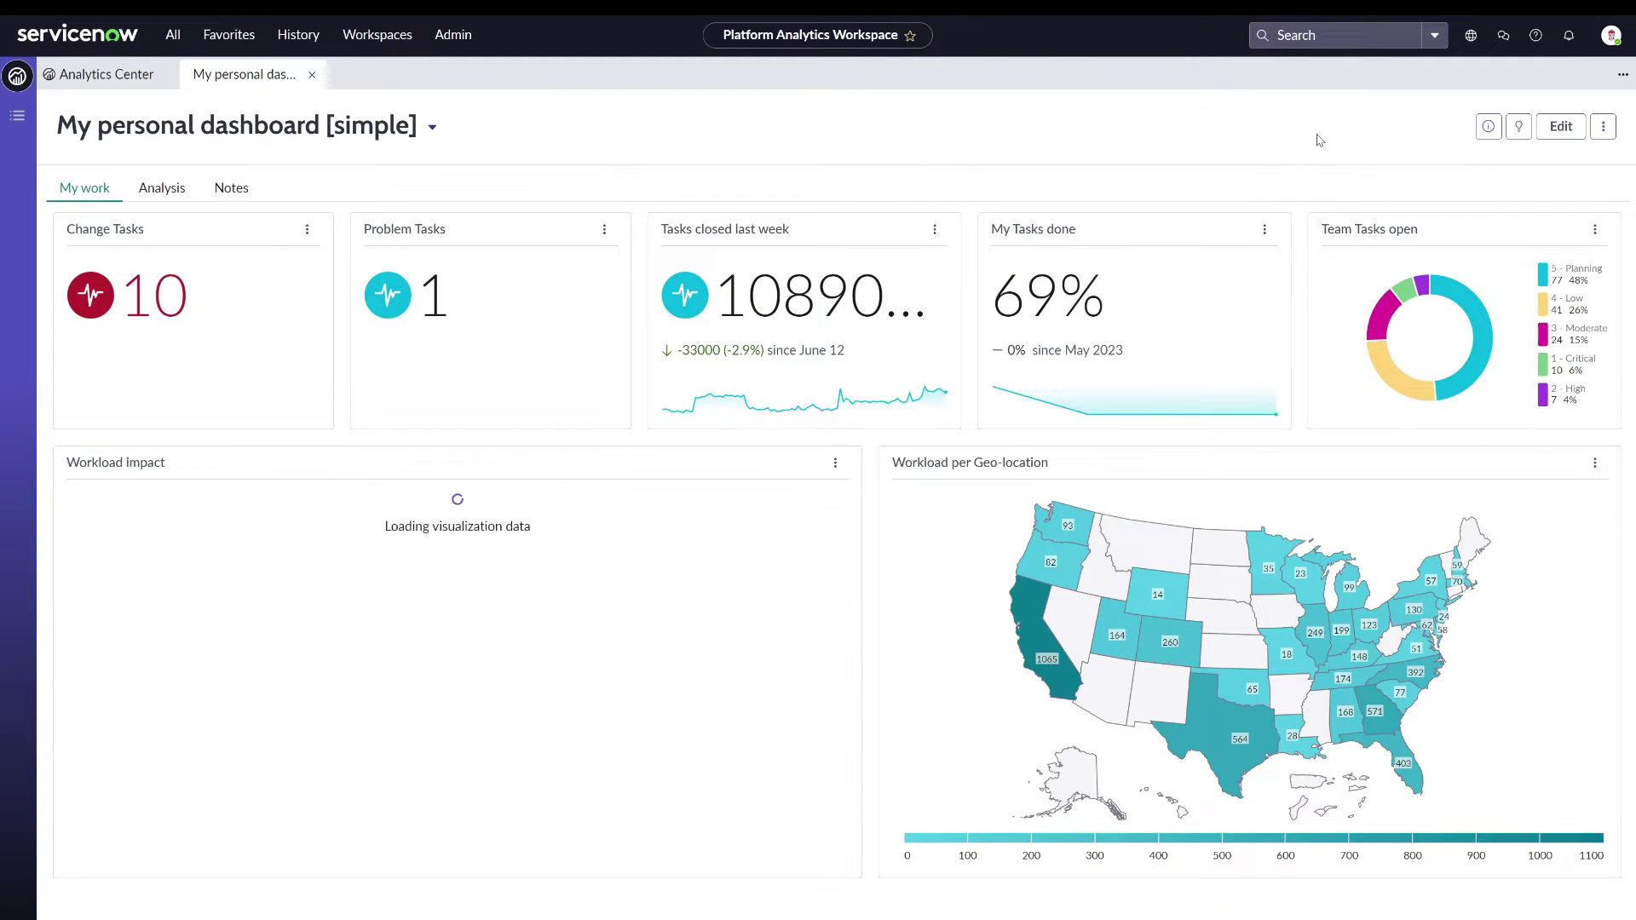
# Search the dashboard switcher for 'tec' and open Team Dashboard [technical]
pyautogui.click(433, 128)
pyautogui.write('tech')
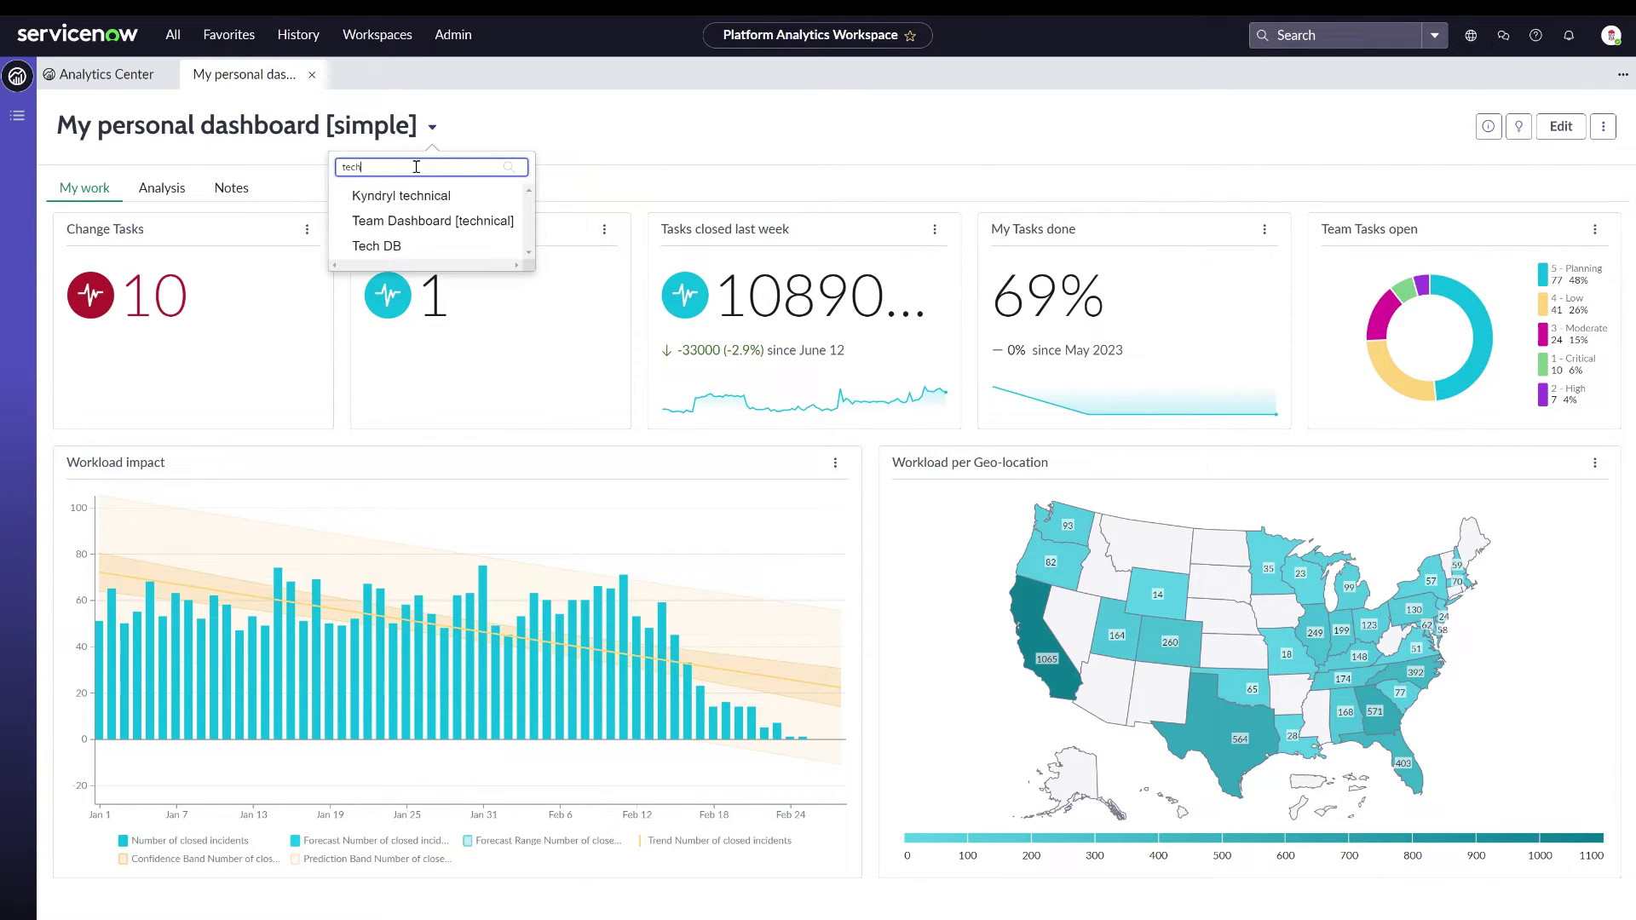
pyautogui.click(399, 222)
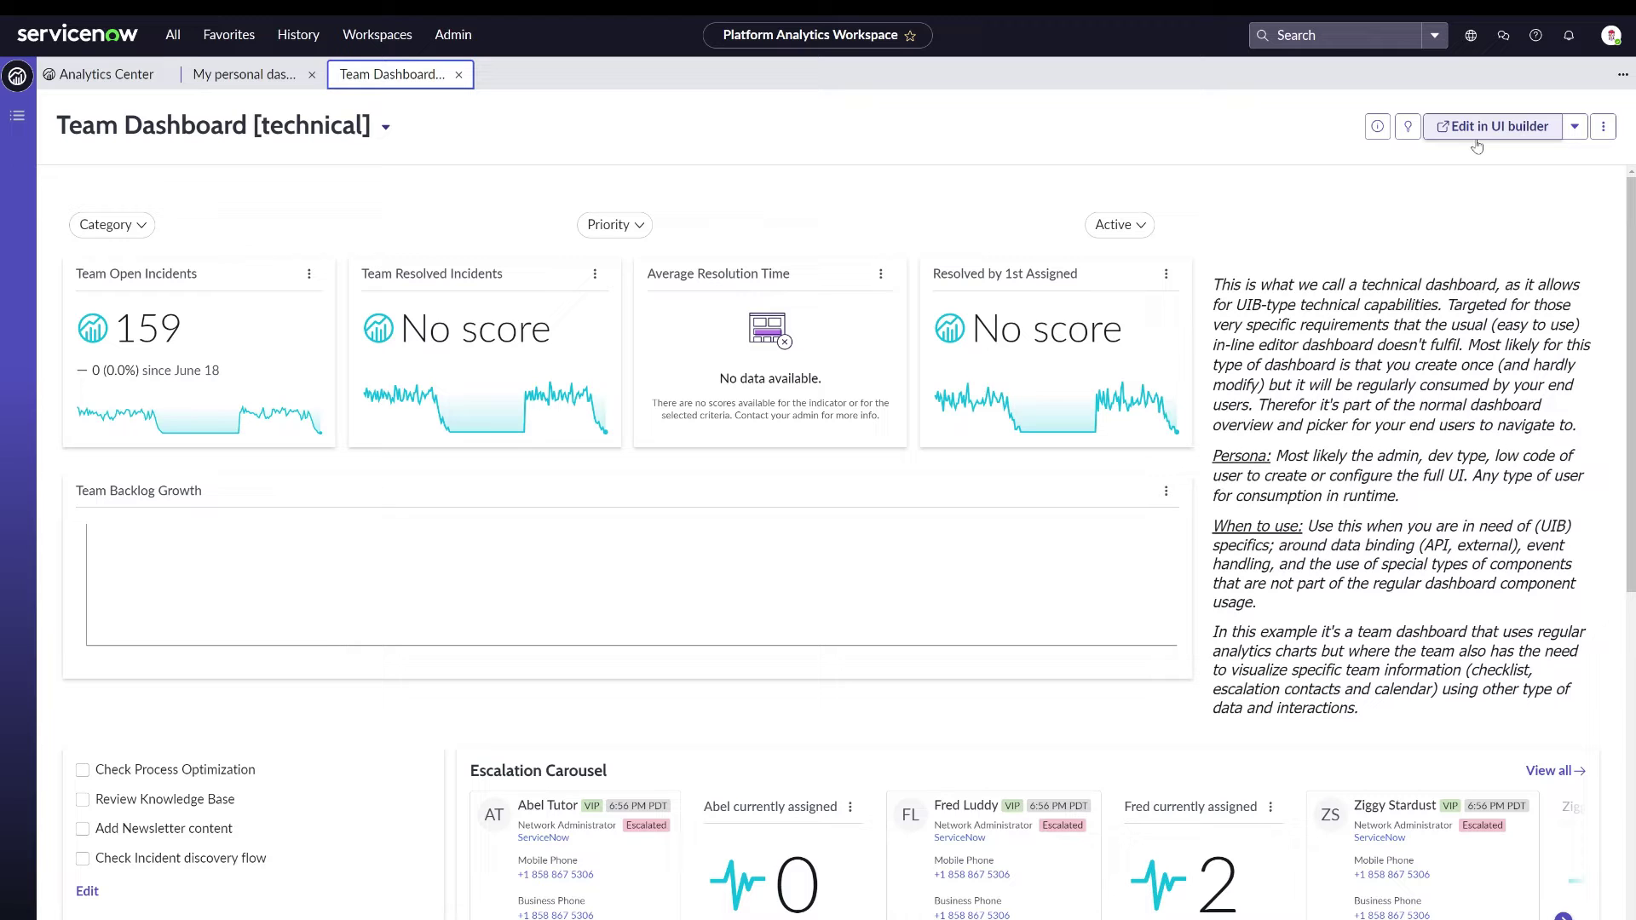
# Mark Check Process Optimization and Review Knowledge Base as done in the checklist
pyautogui.scroll(-6, 1358, 583)
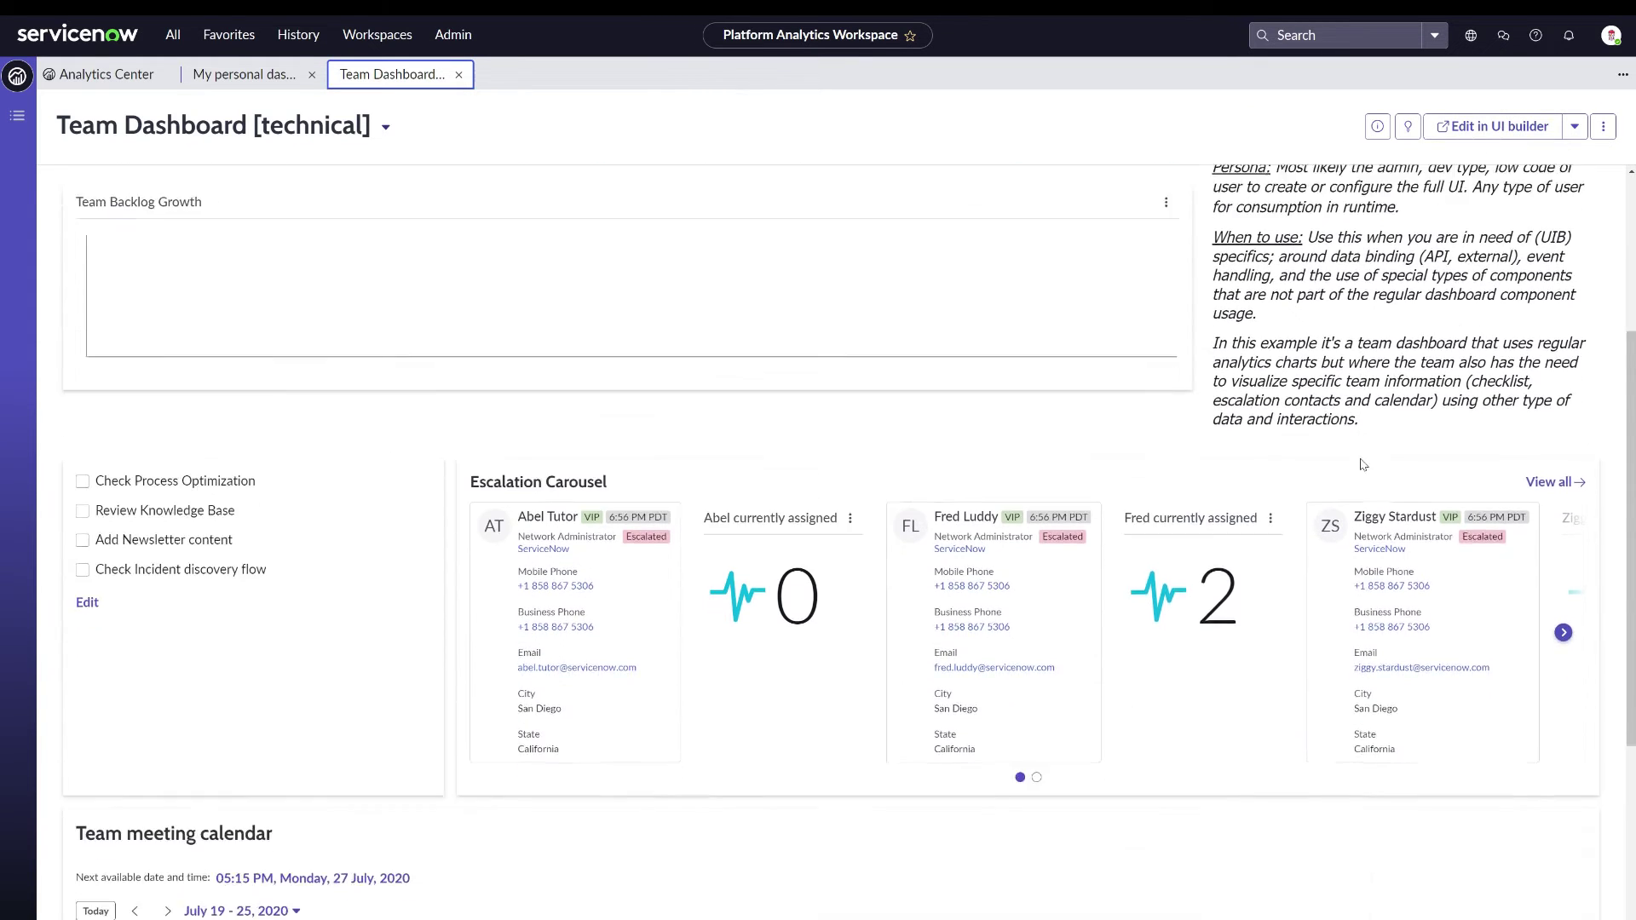
pyautogui.scroll(-1, 1358, 584)
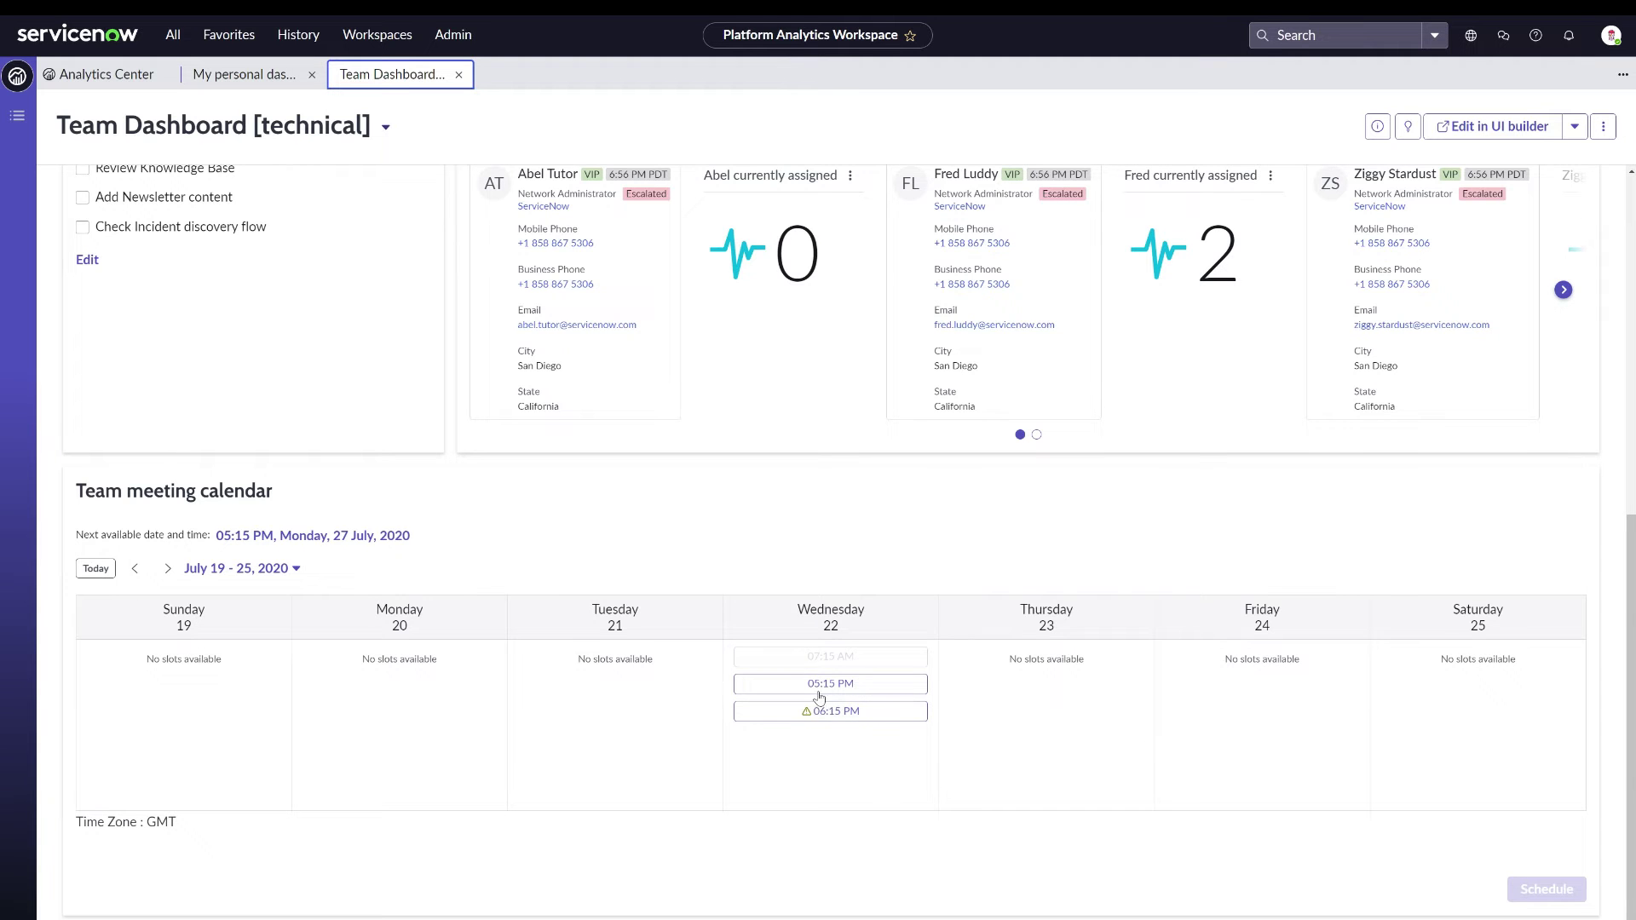
pyautogui.scroll(3, 816, 631)
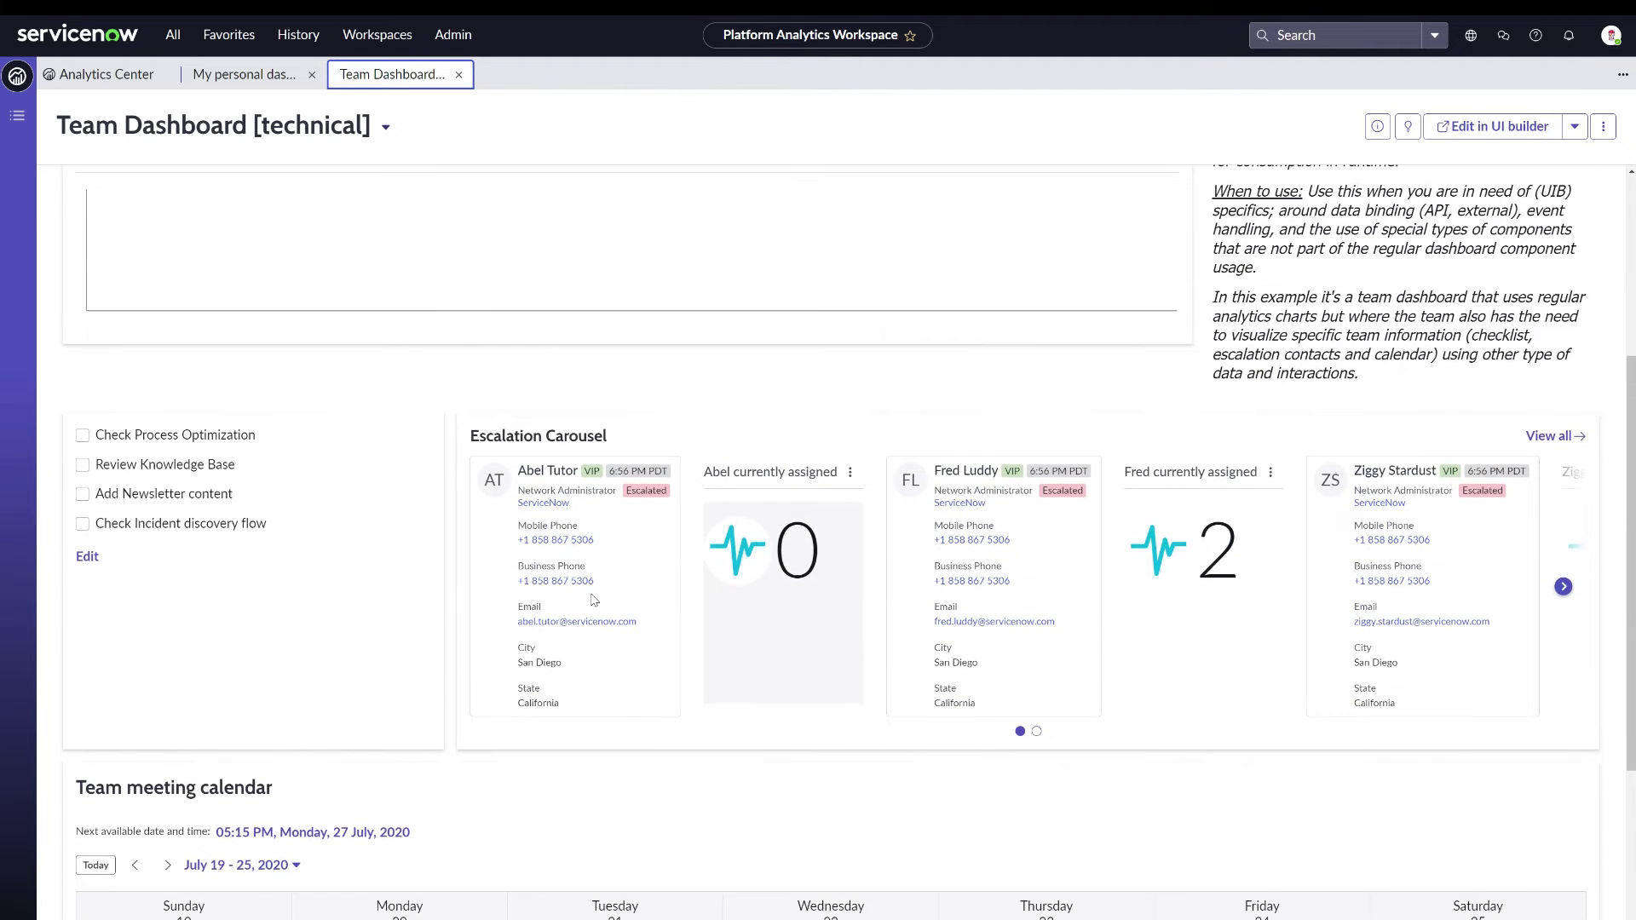
pyautogui.click(81, 436)
pyautogui.click(82, 465)
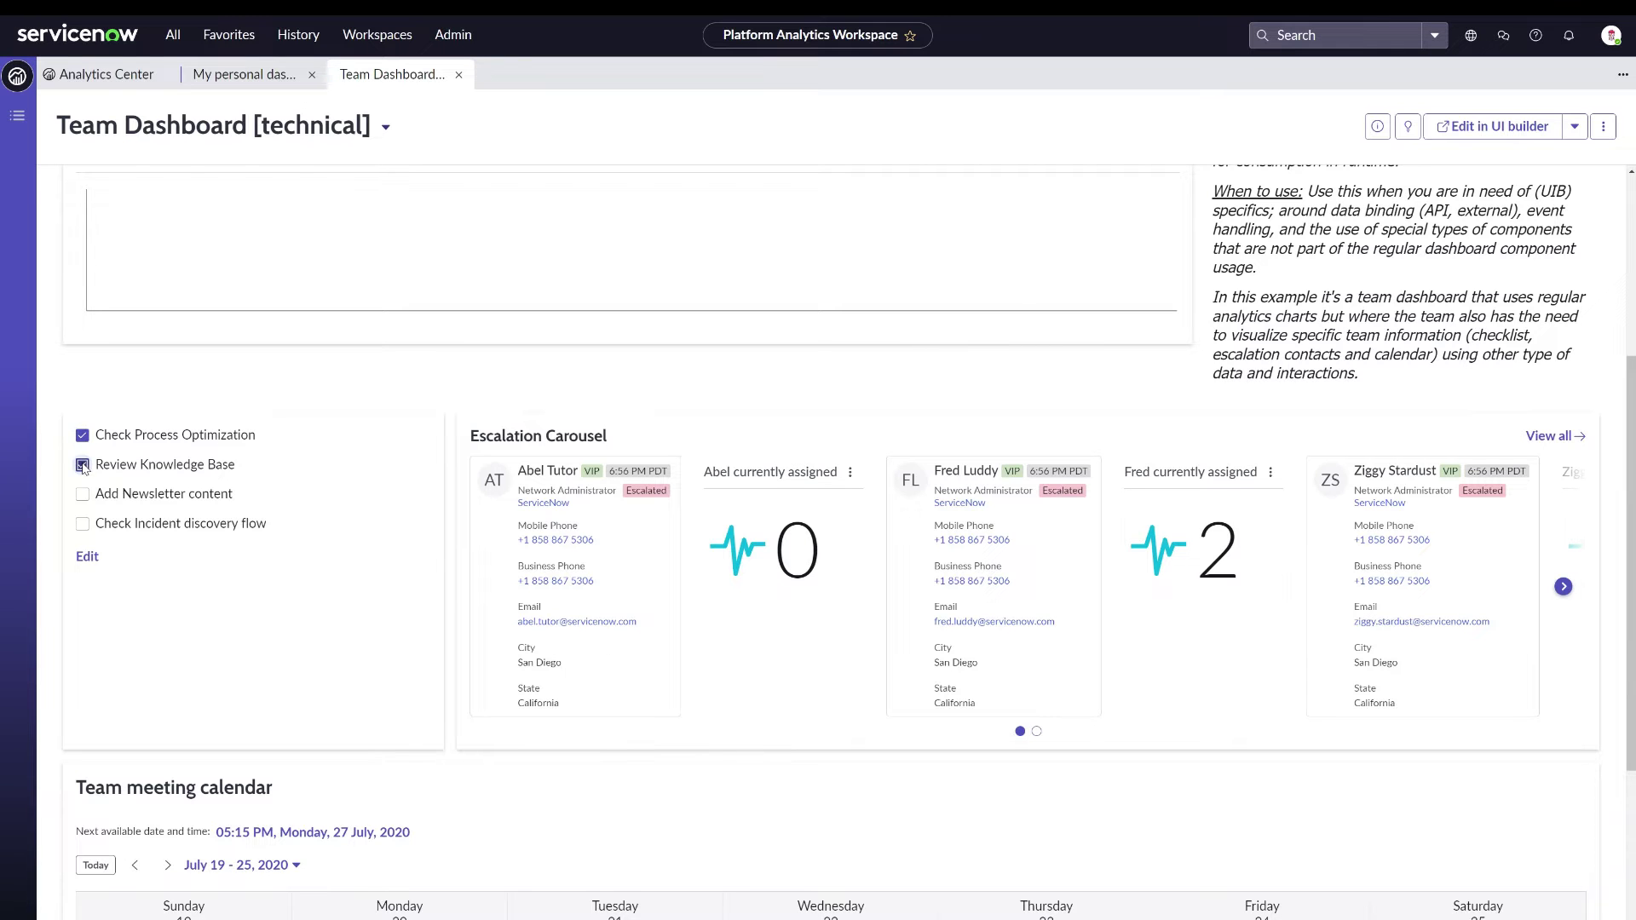
pyautogui.scroll(-3, 341, 561)
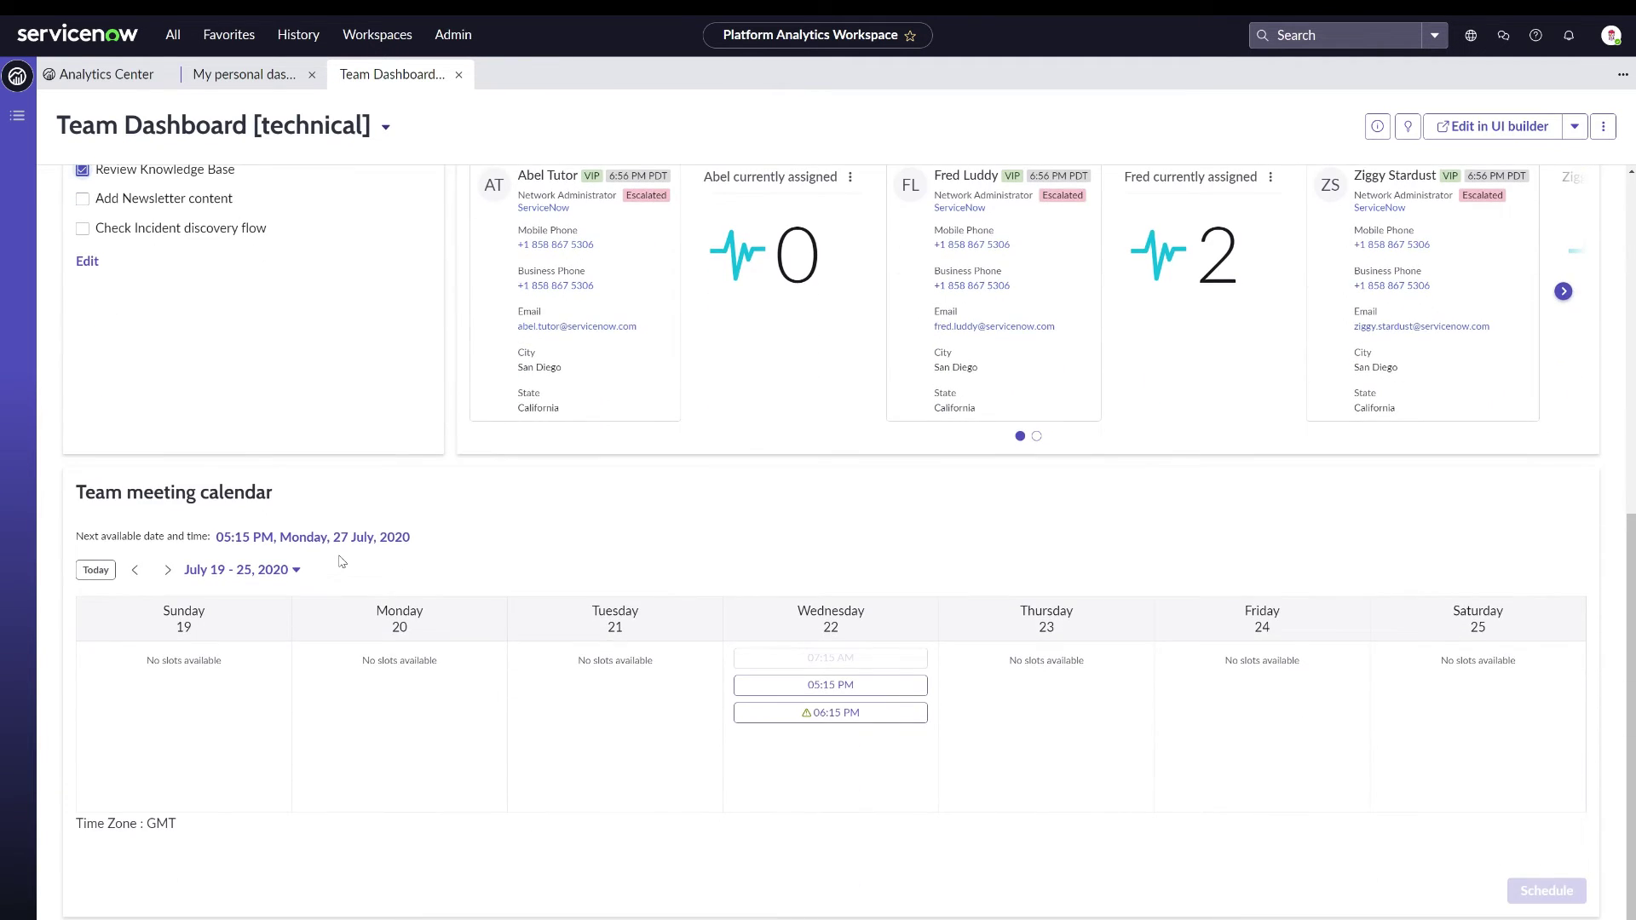
pyautogui.scroll(6, 341, 560)
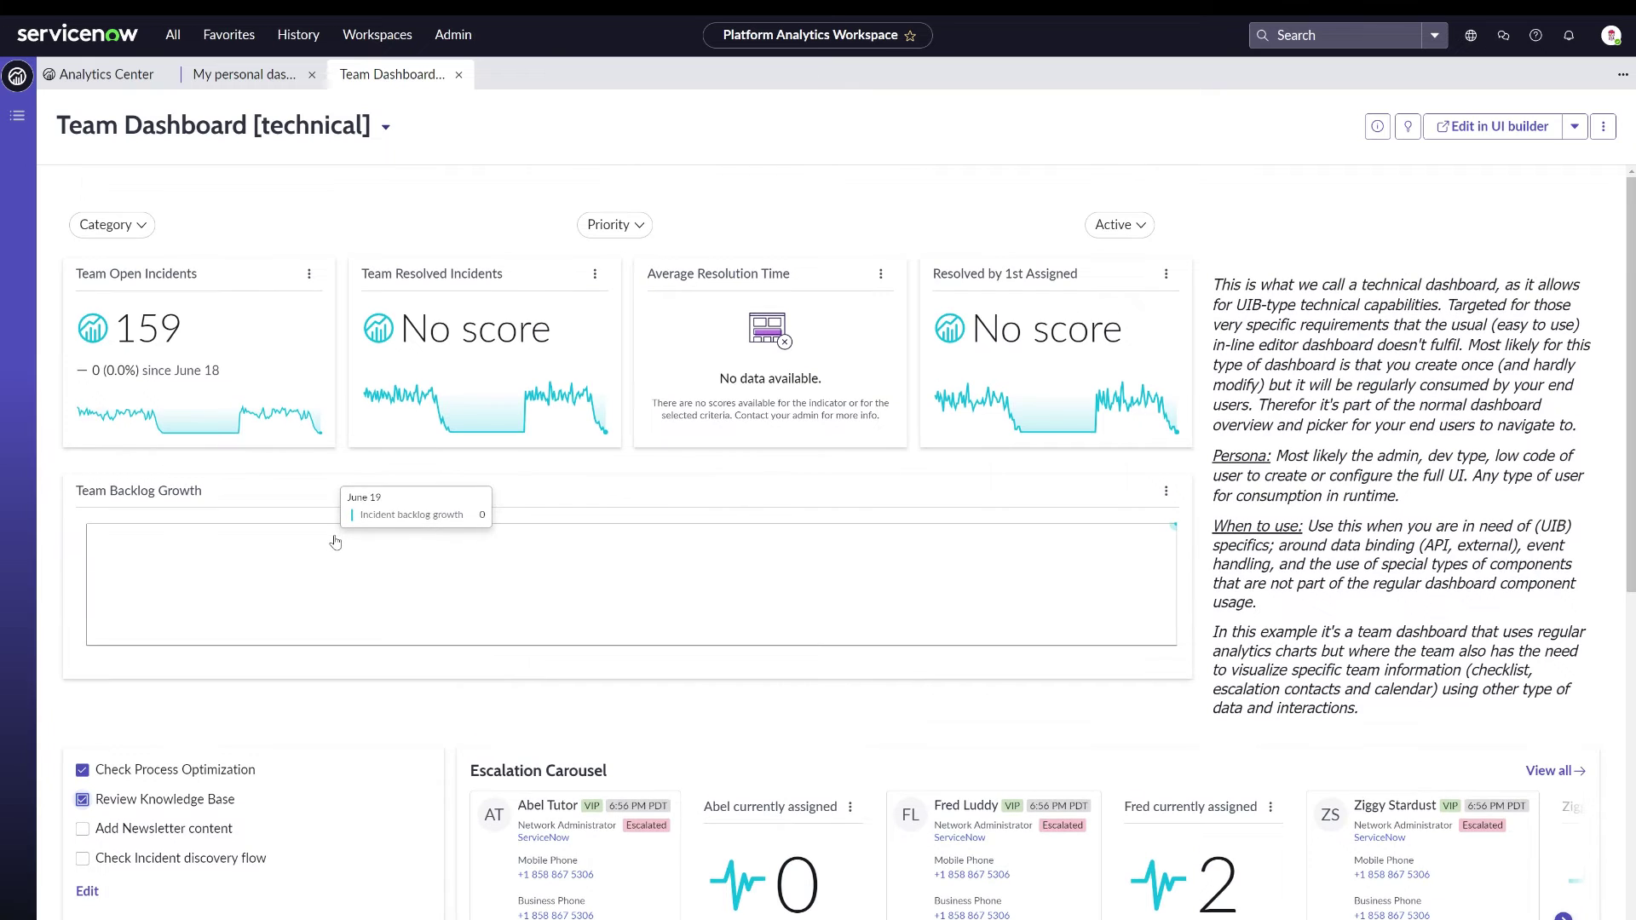
pyautogui.scroll(-1, 334, 542)
pyautogui.scroll(1, 247, 358)
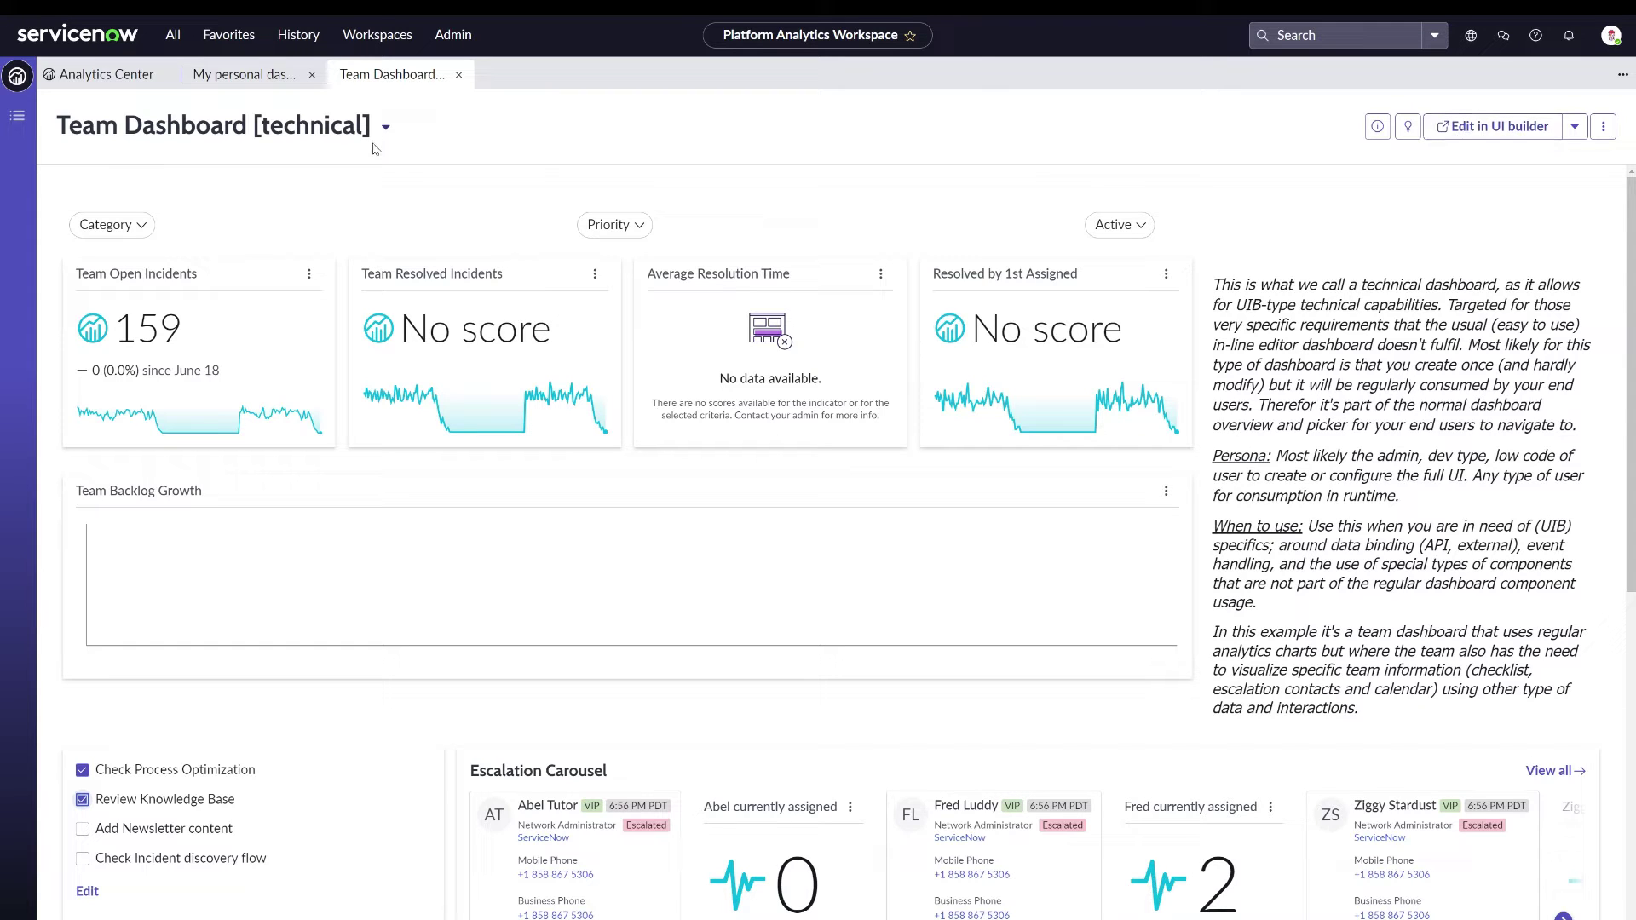
# Go back to the Analytics Center list and start a new dashboard
pyautogui.click(109, 79)
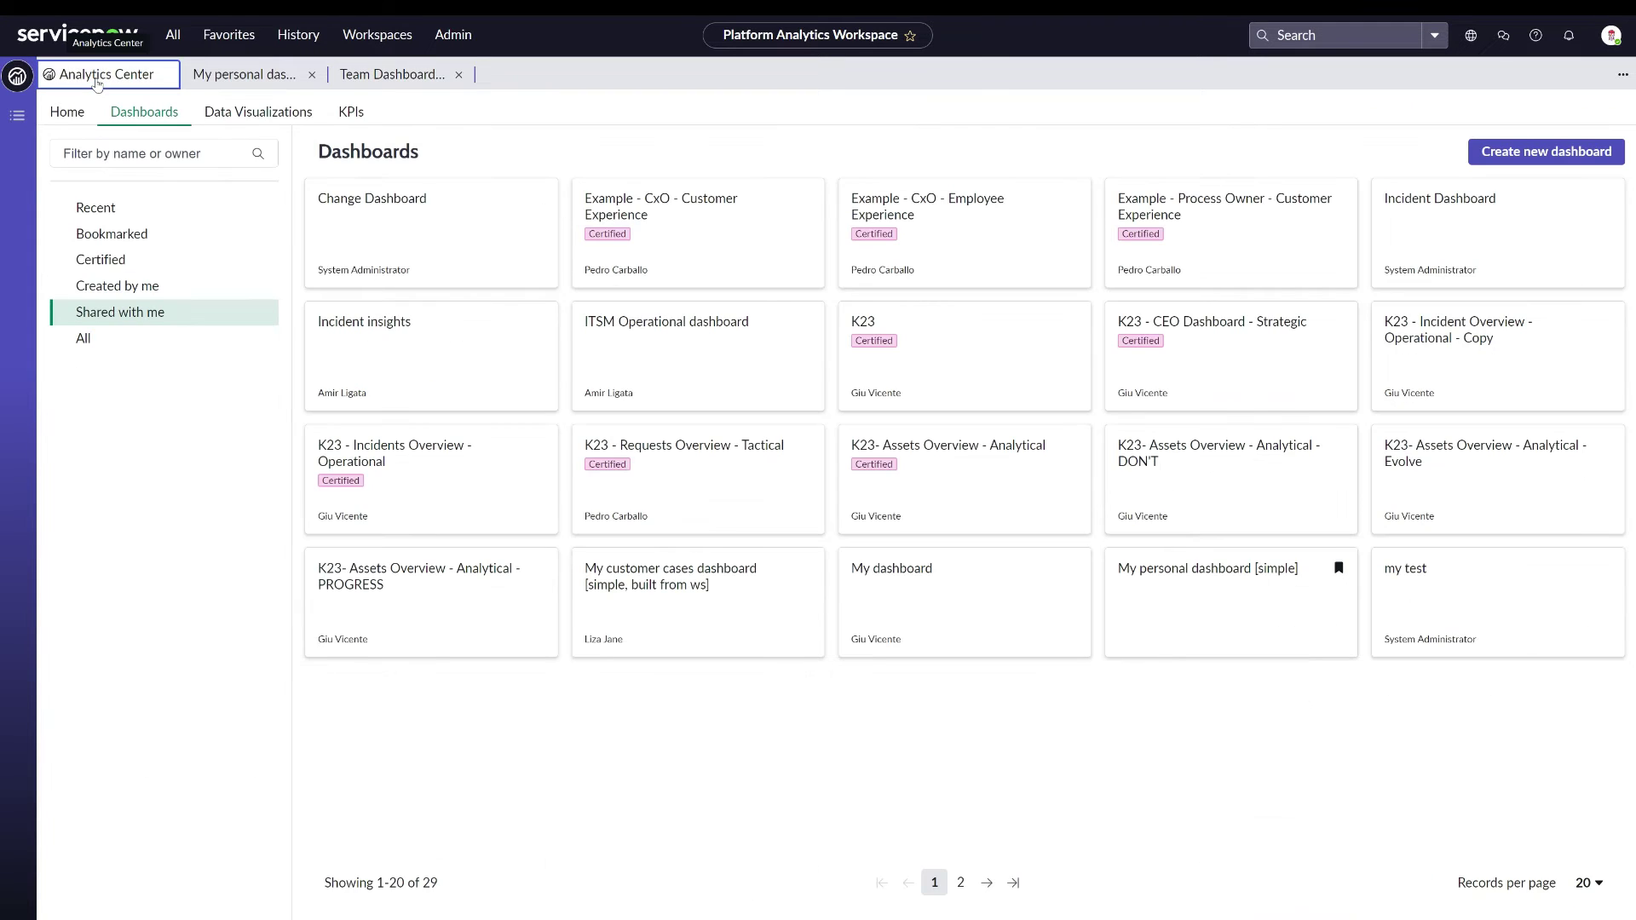
pyautogui.click(1541, 151)
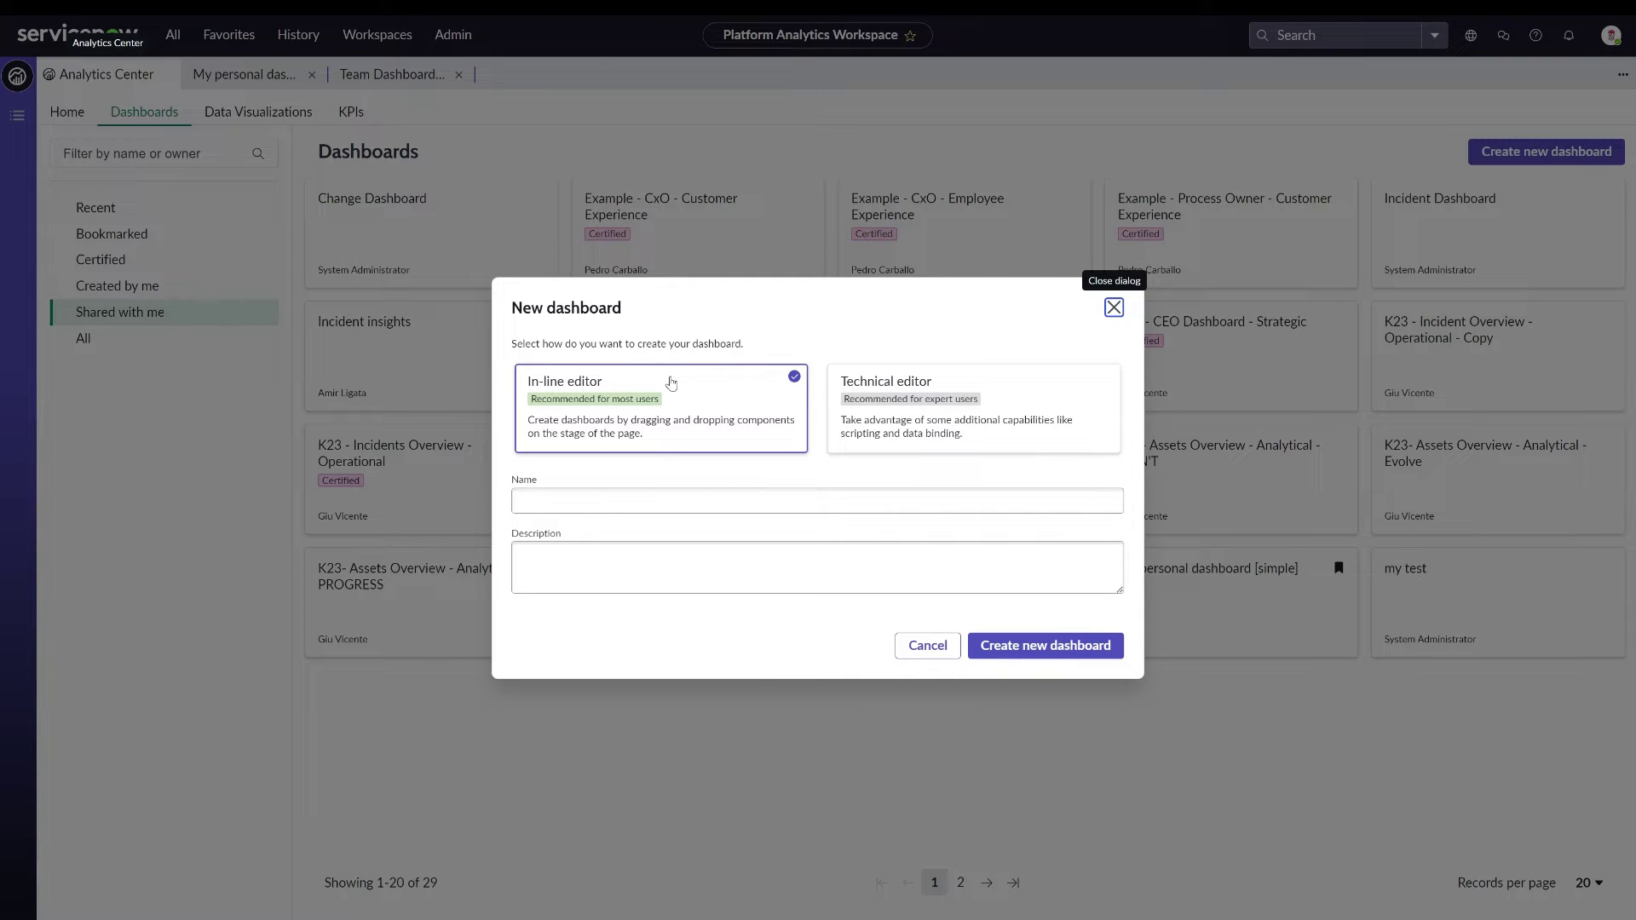
# Create an In-line editor dashboard named 'Simple easy to use for any type of dashboard builder'
pyautogui.click(953, 391)
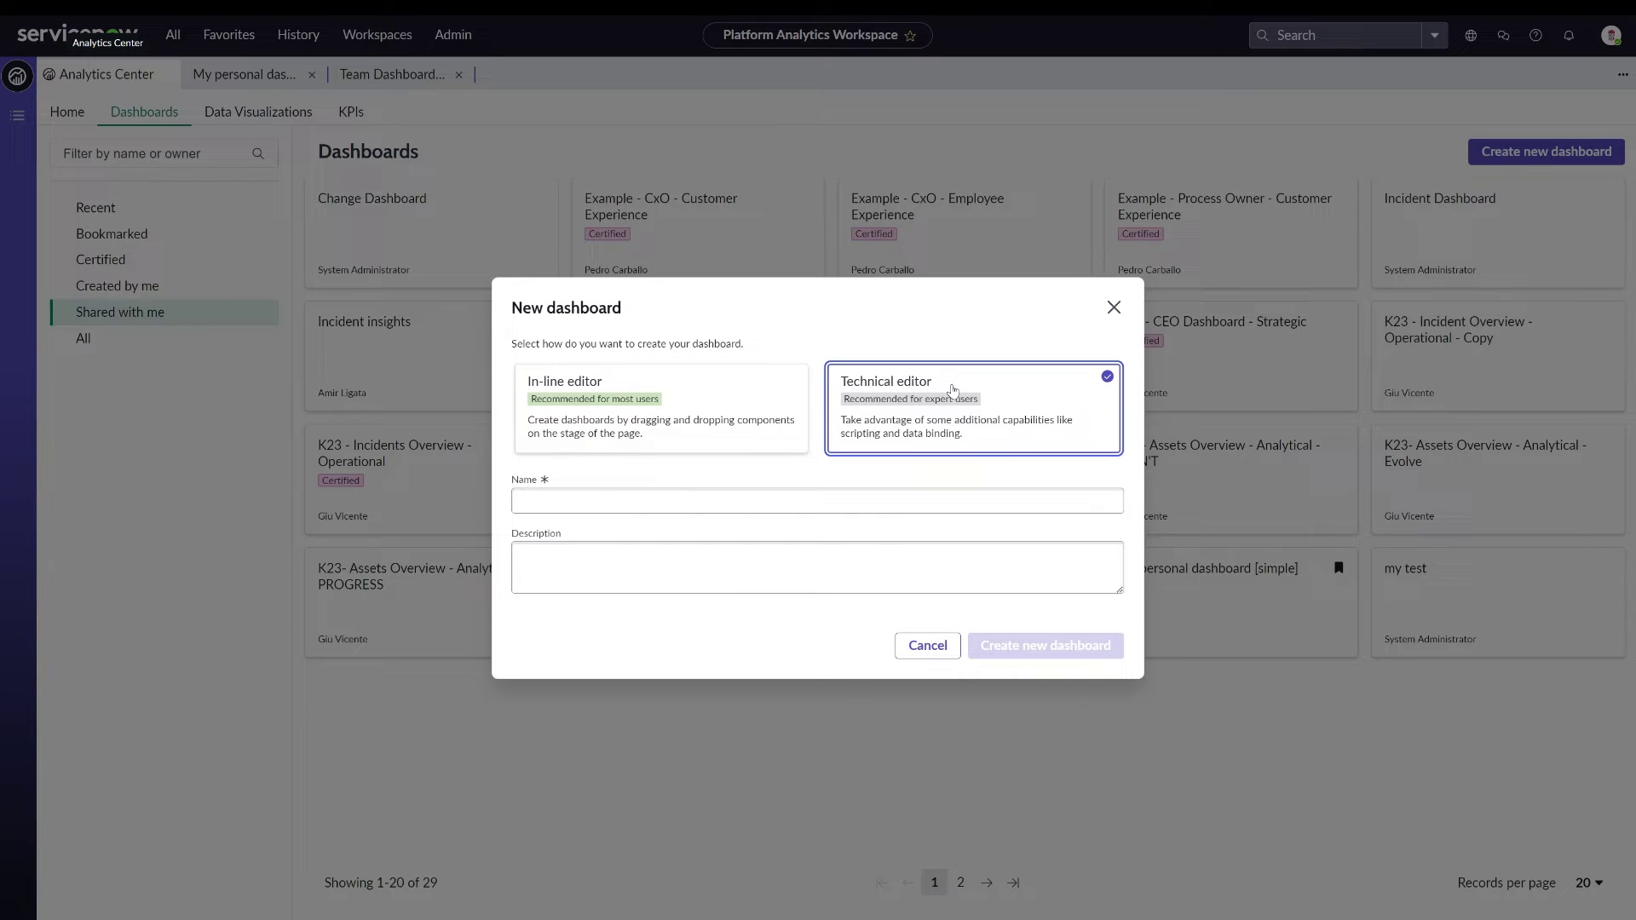
pyautogui.click(724, 449)
pyautogui.click(605, 508)
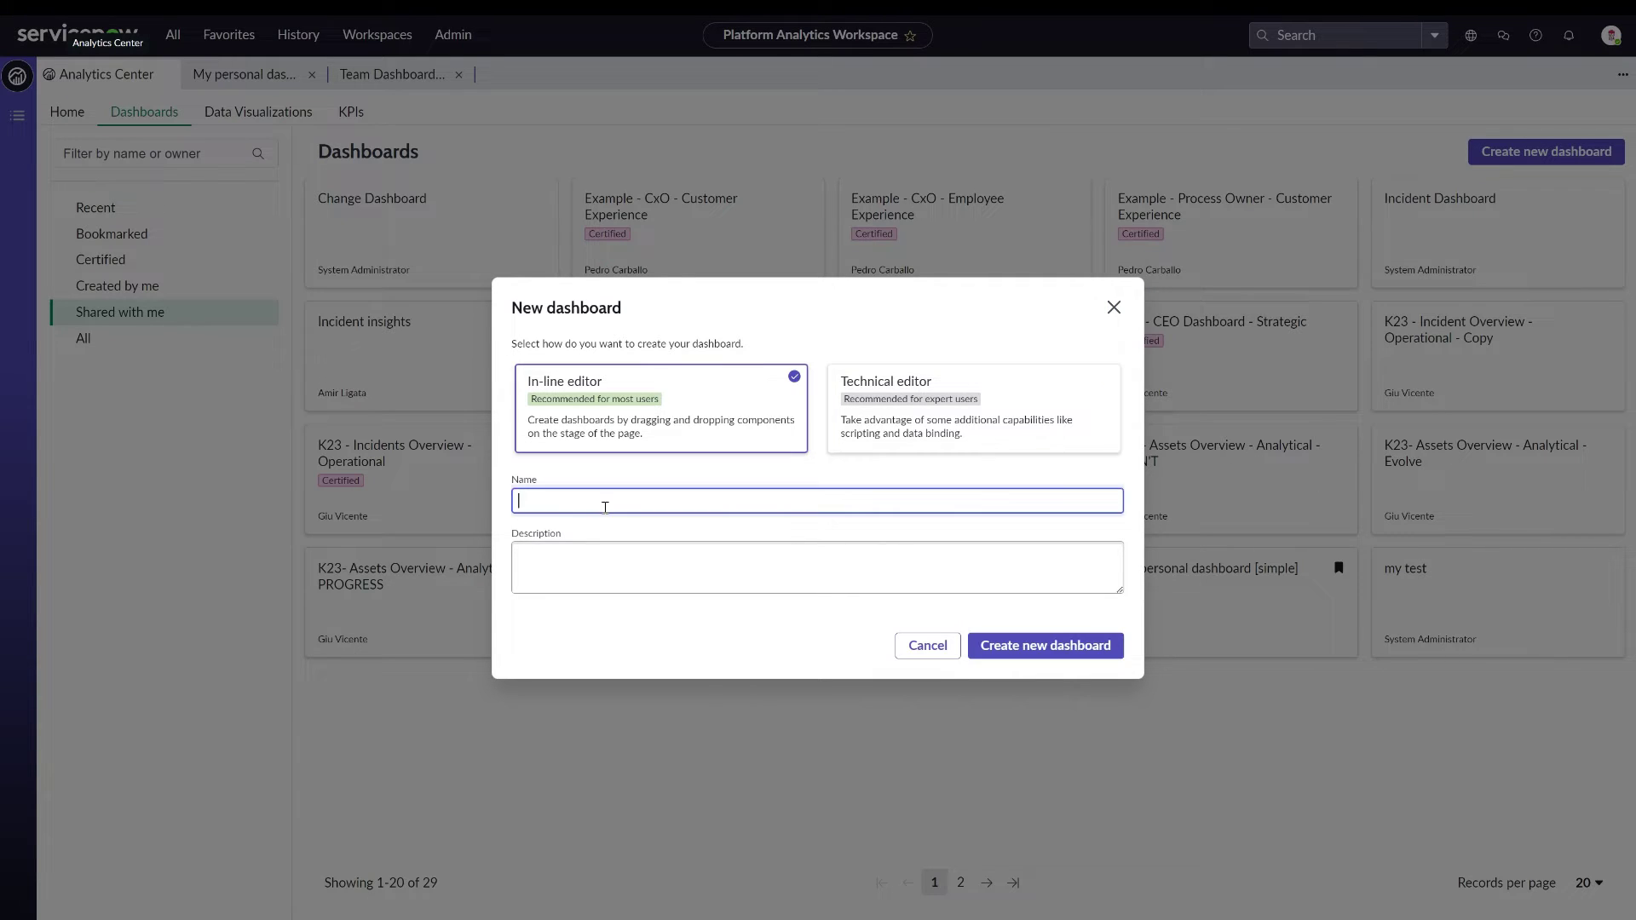
pyautogui.write('Simple easy to use for any type of dashboard builder')
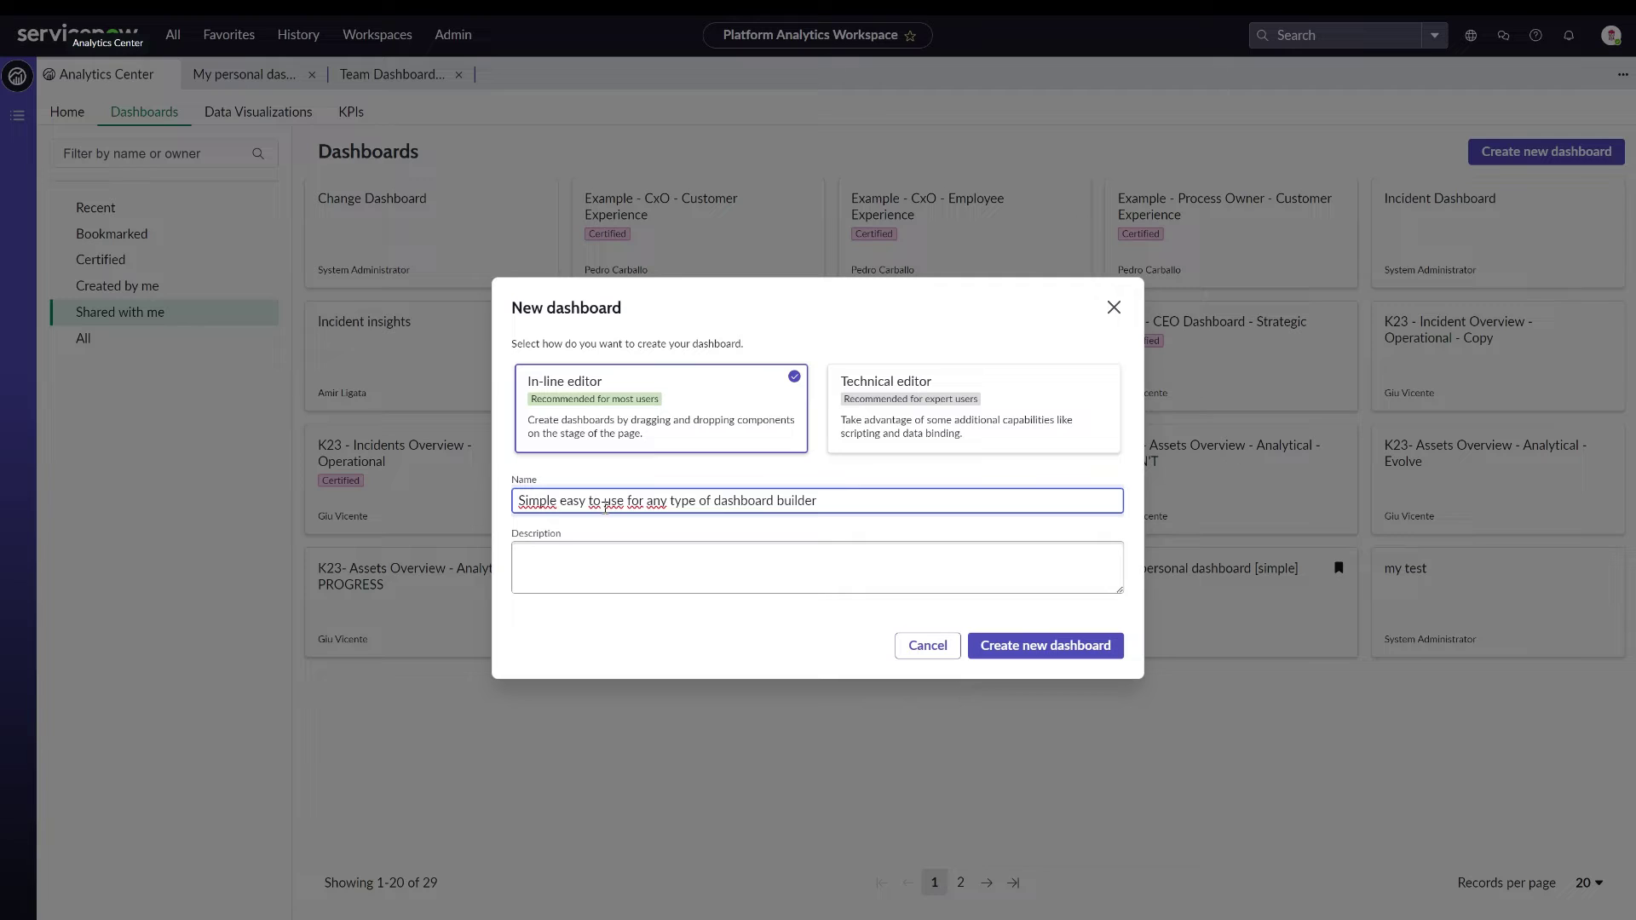
pyautogui.click(1039, 647)
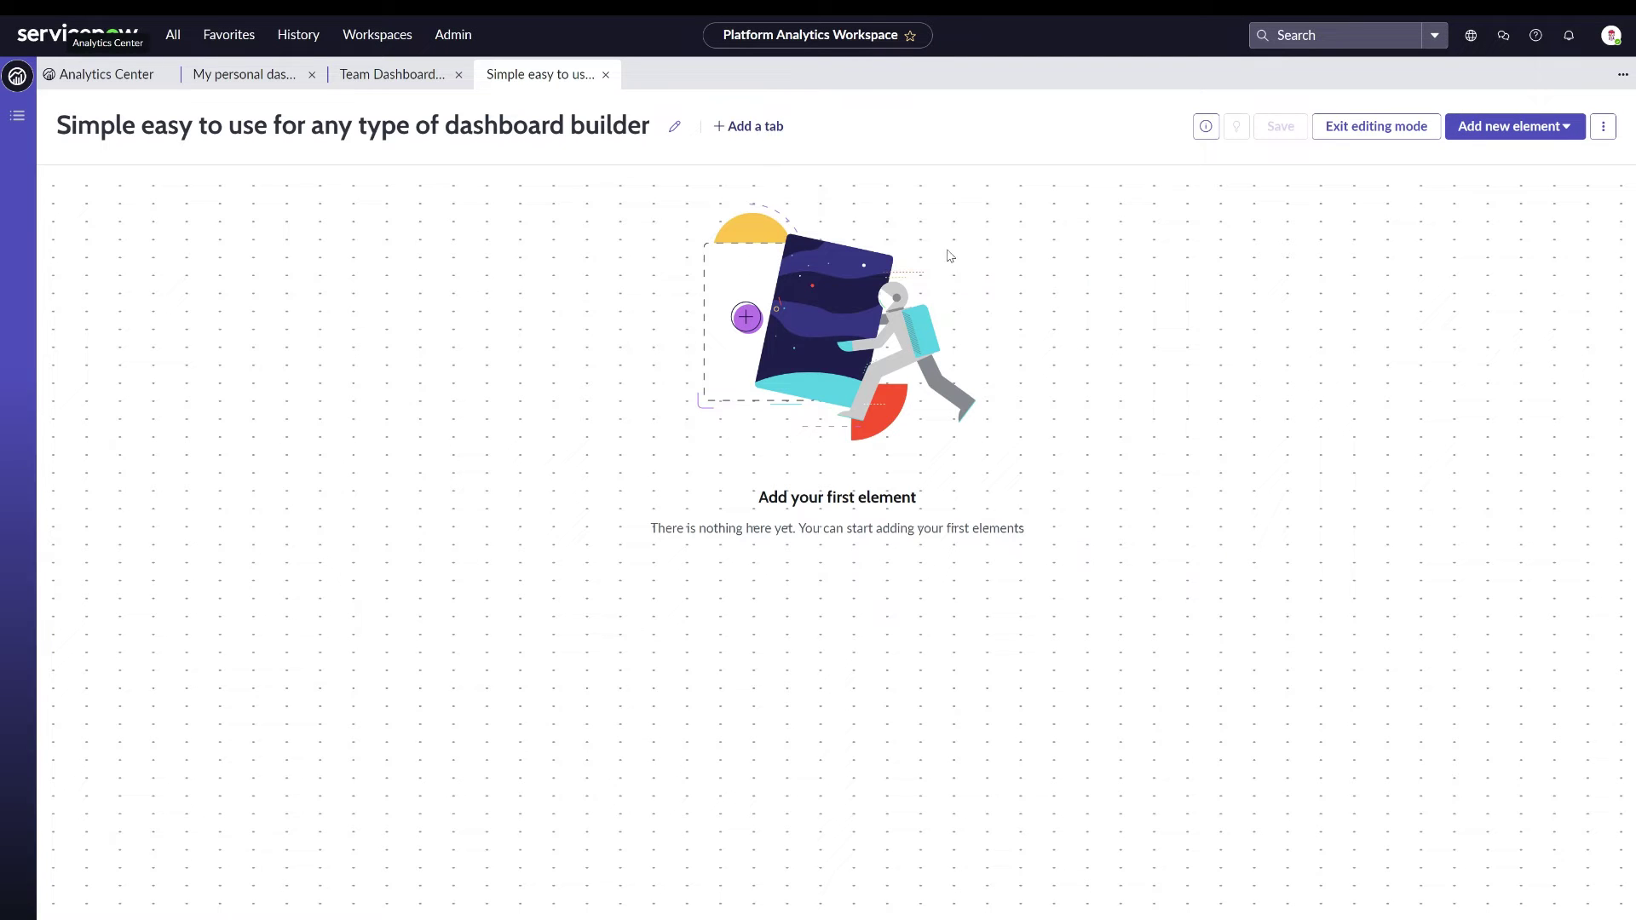
# Add a new blank data visualization widget and drag its corner to enlarge it
pyautogui.click(1505, 128)
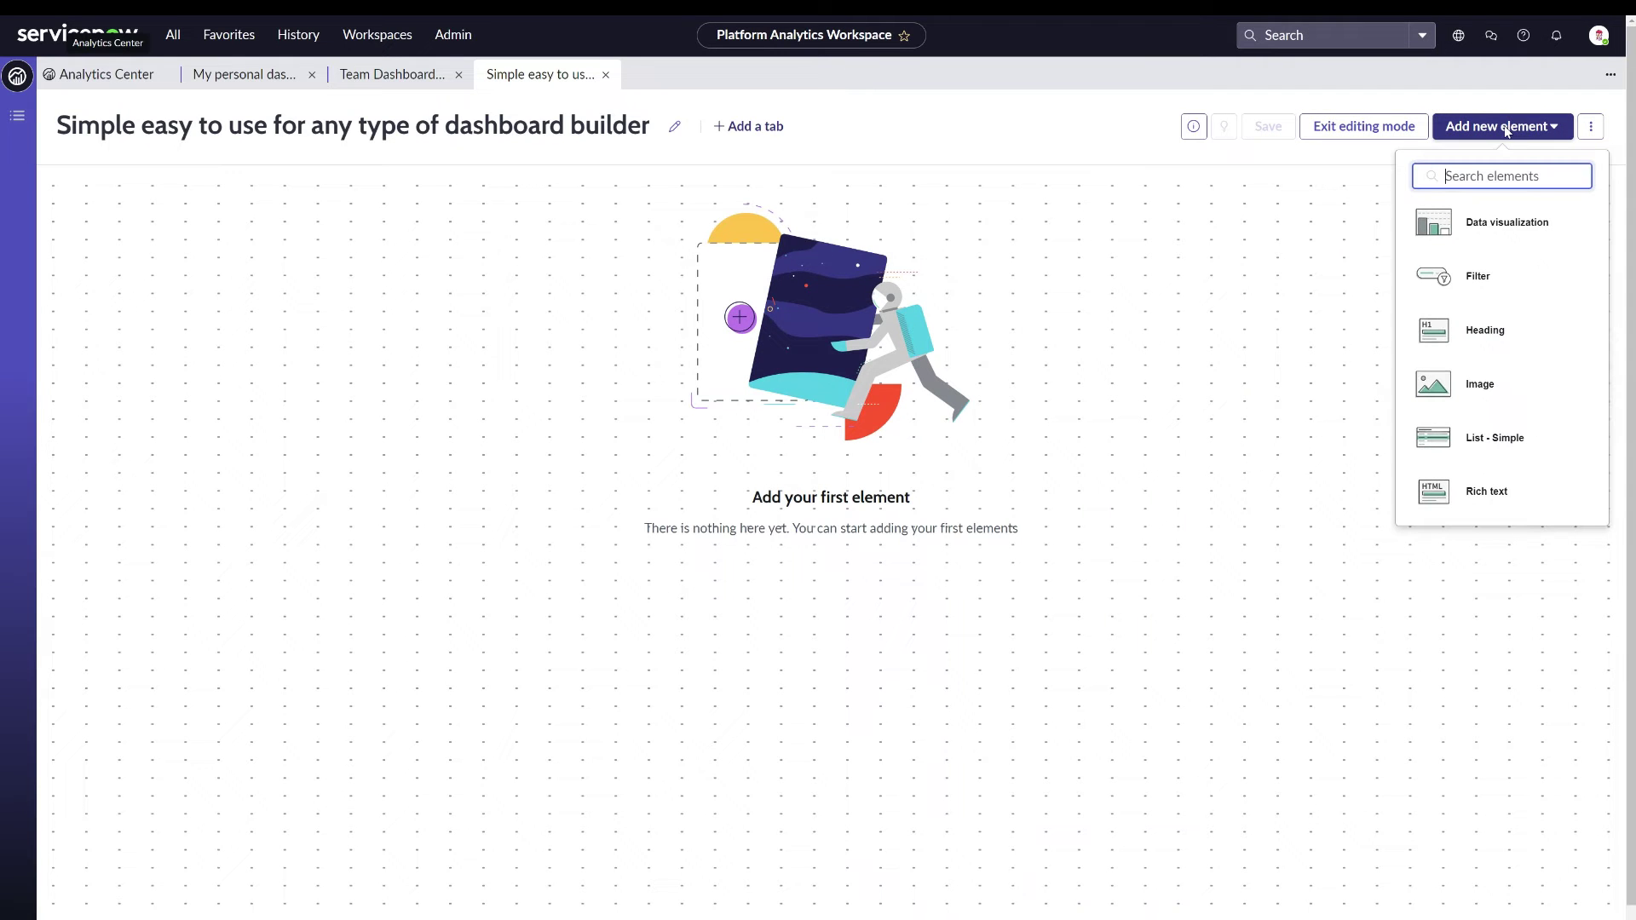
pyautogui.click(1498, 214)
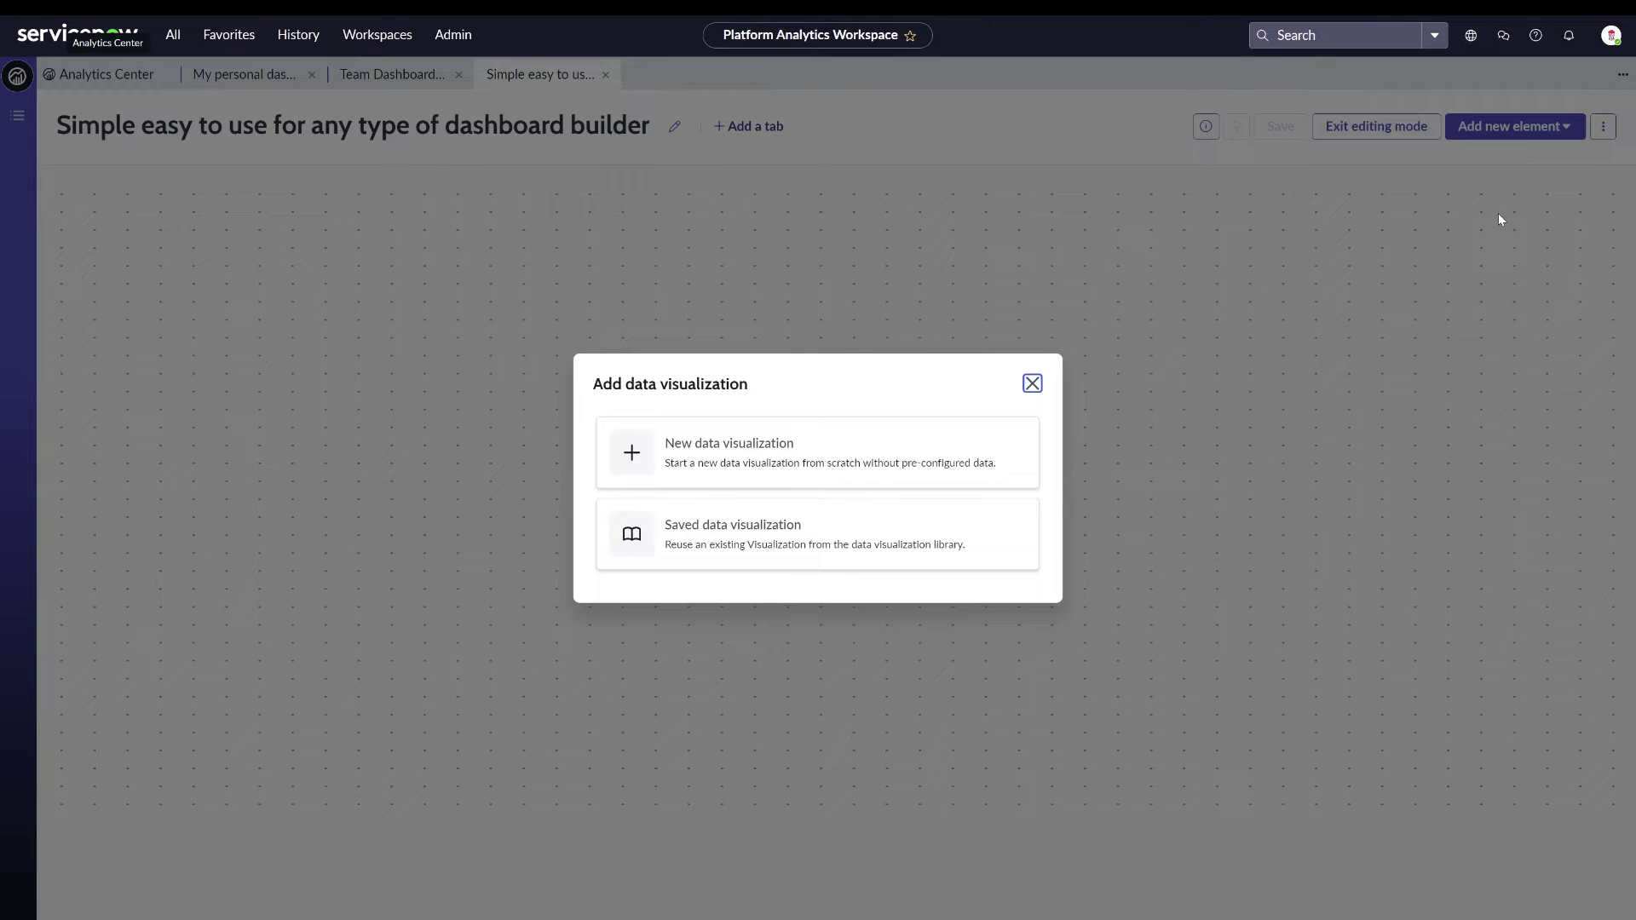
pyautogui.click(735, 477)
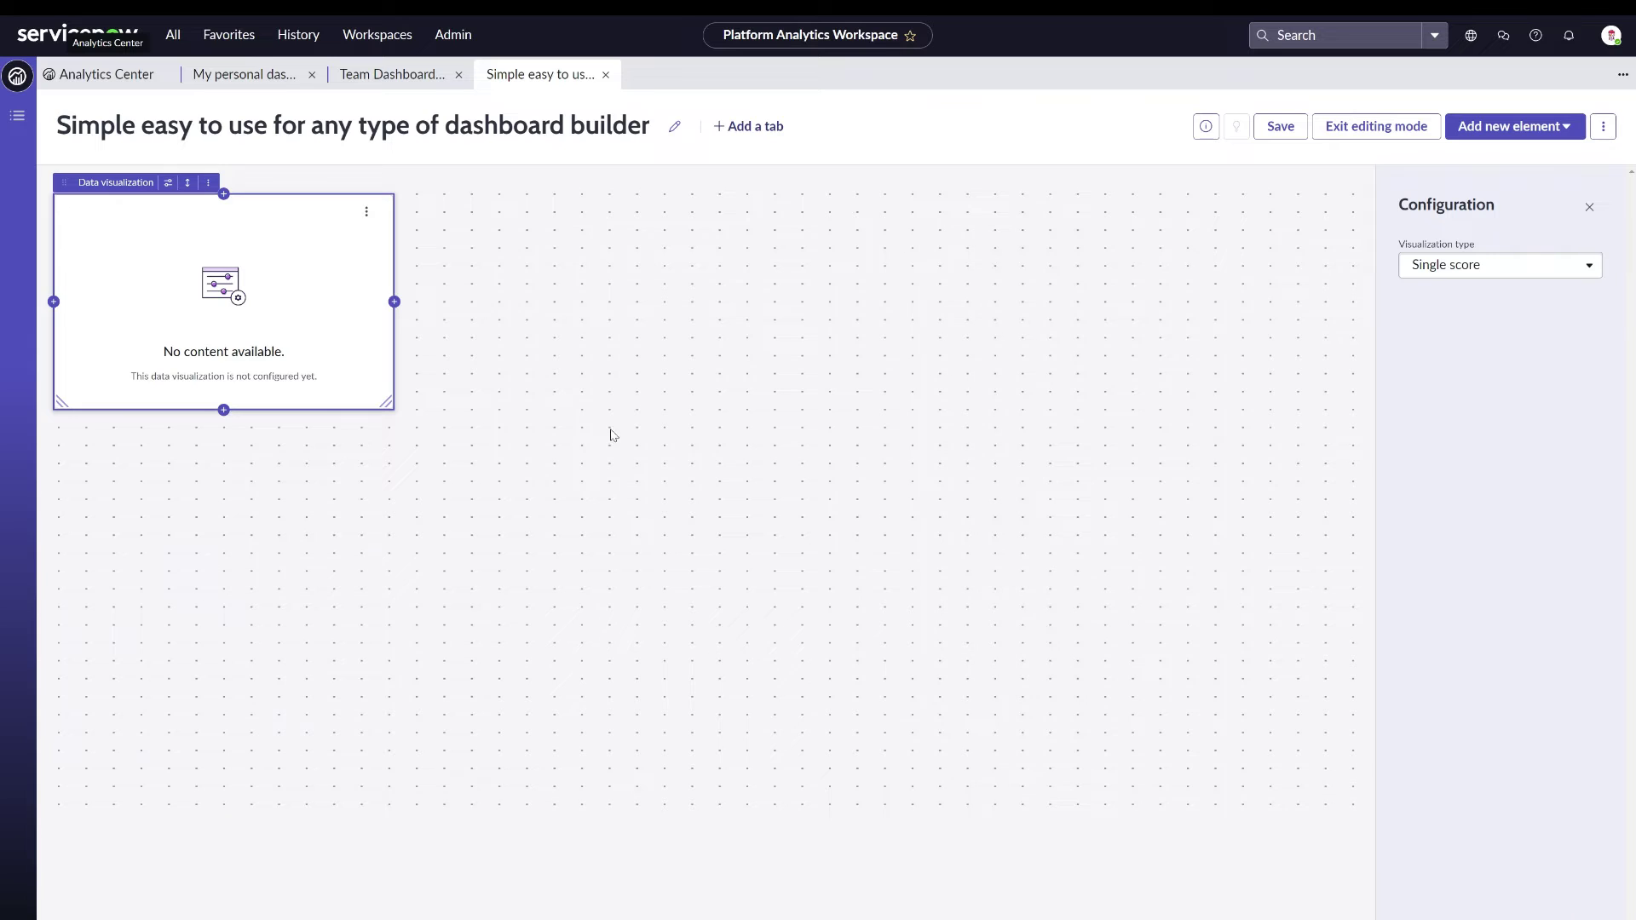
pyautogui.moveTo(386, 401); pyautogui.dragTo(524, 491)
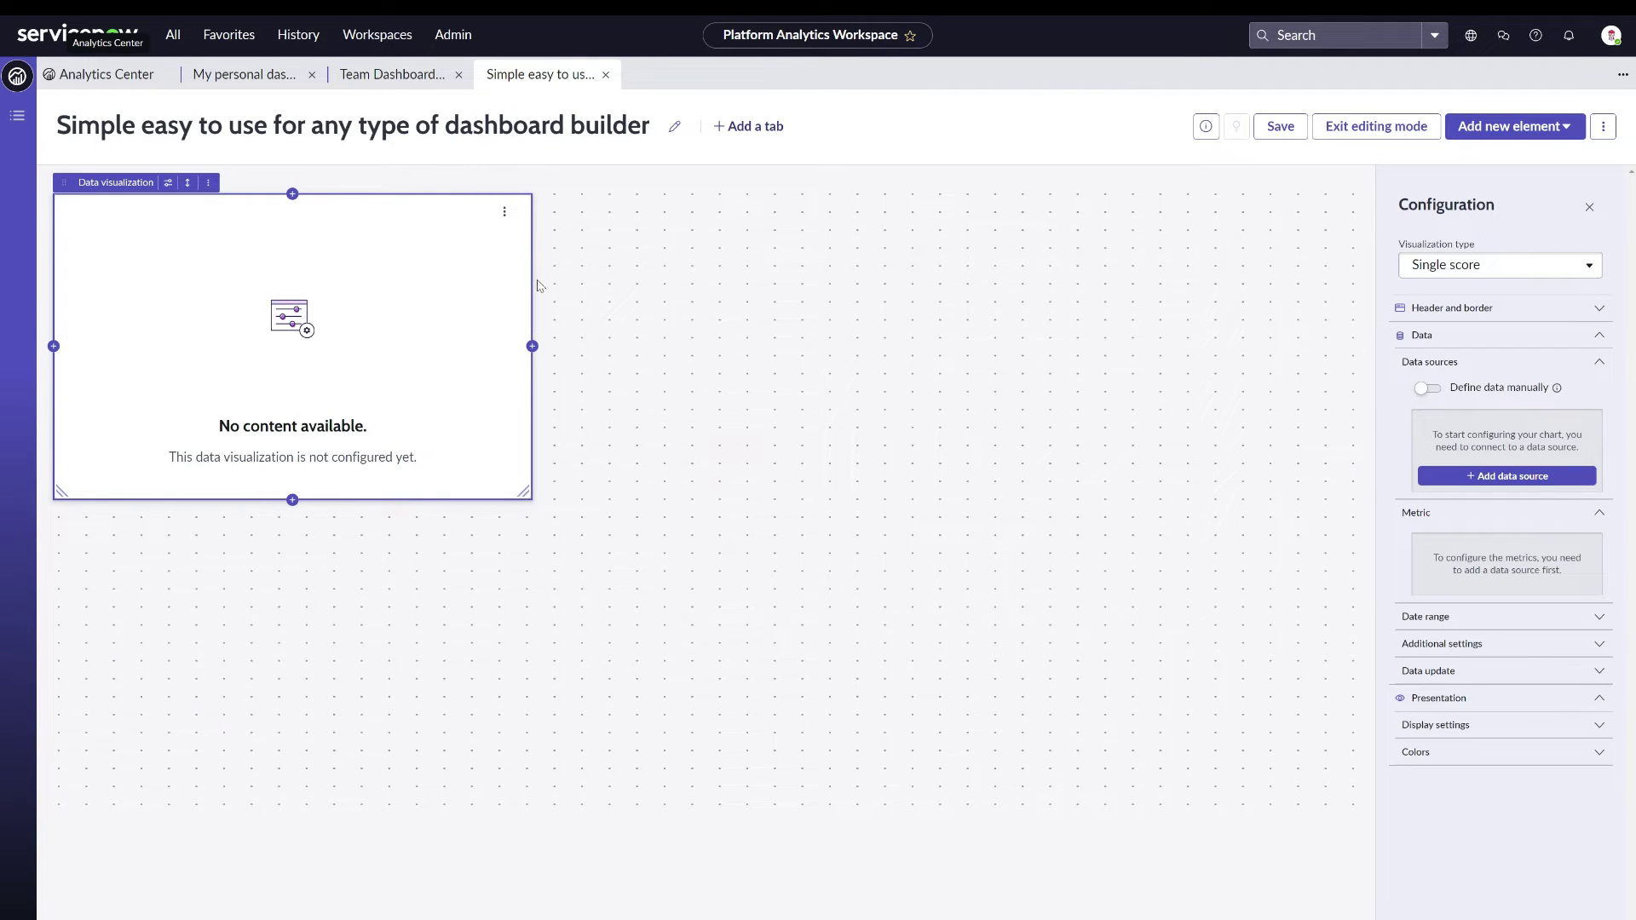
# Duplicate the visualization widget so a copy sits beside it
pyautogui.click(209, 183)
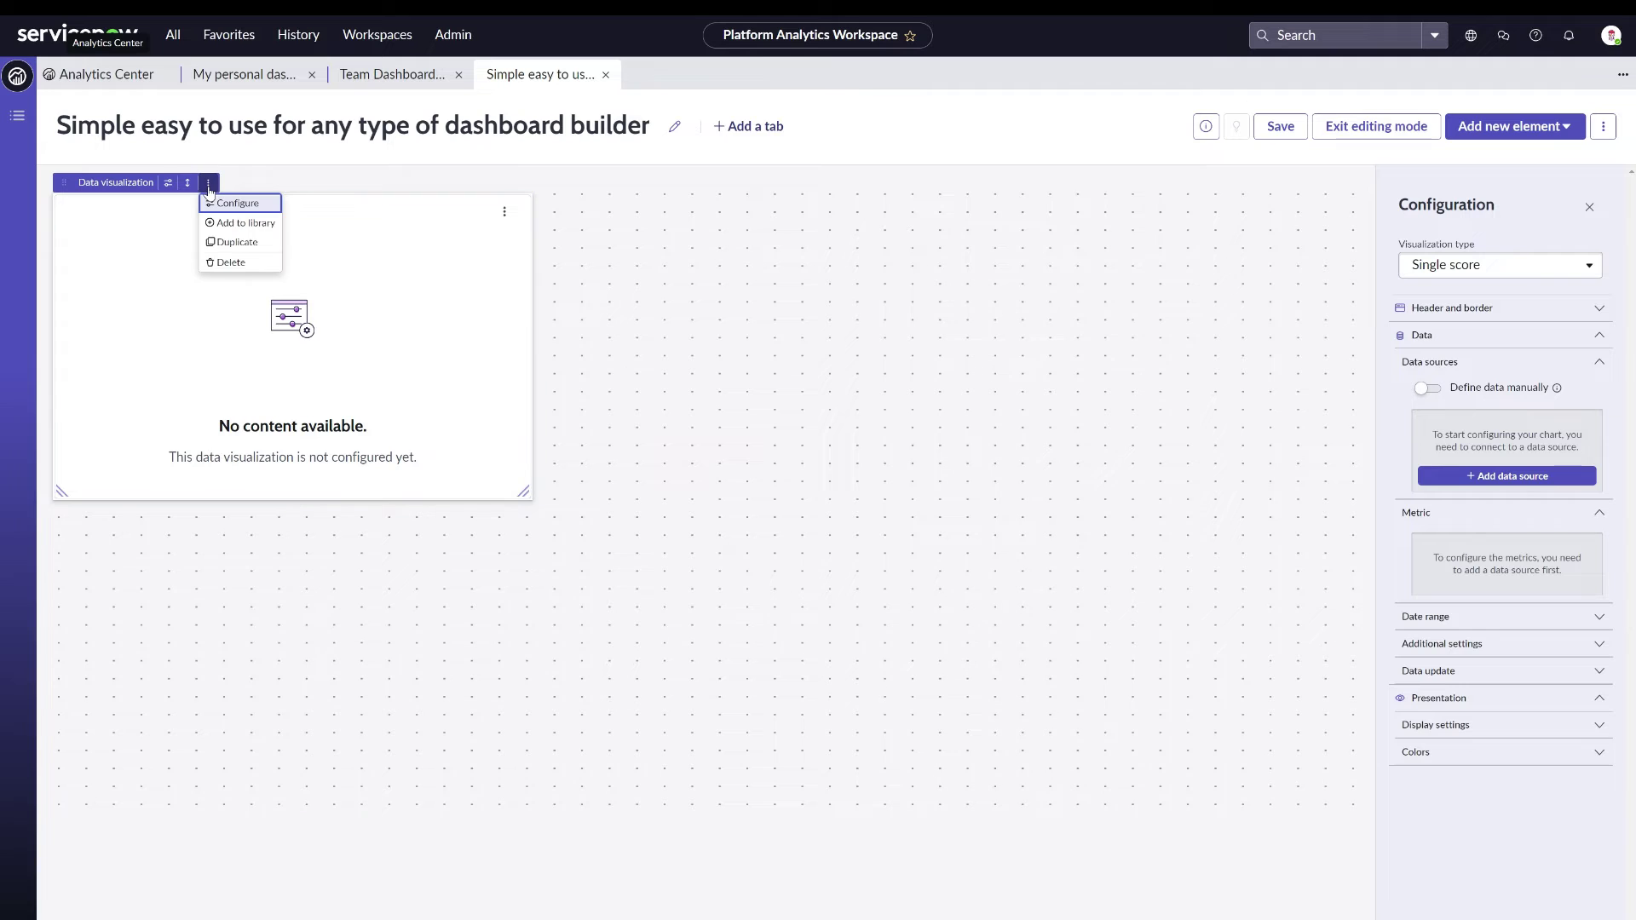
pyautogui.click(226, 244)
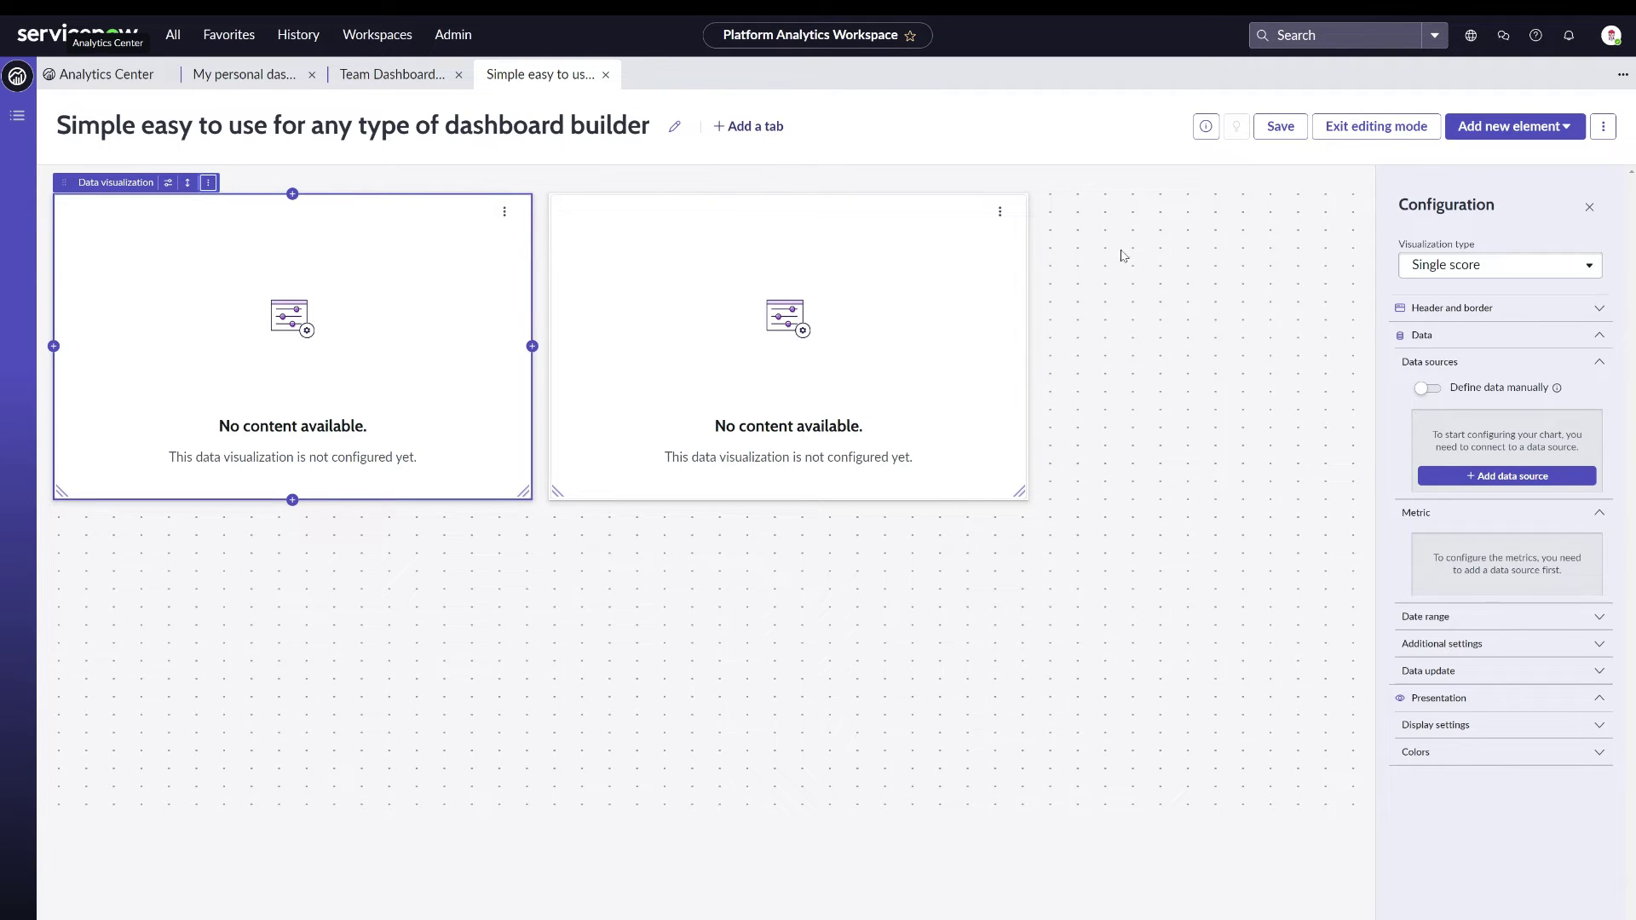
pyautogui.click(1466, 130)
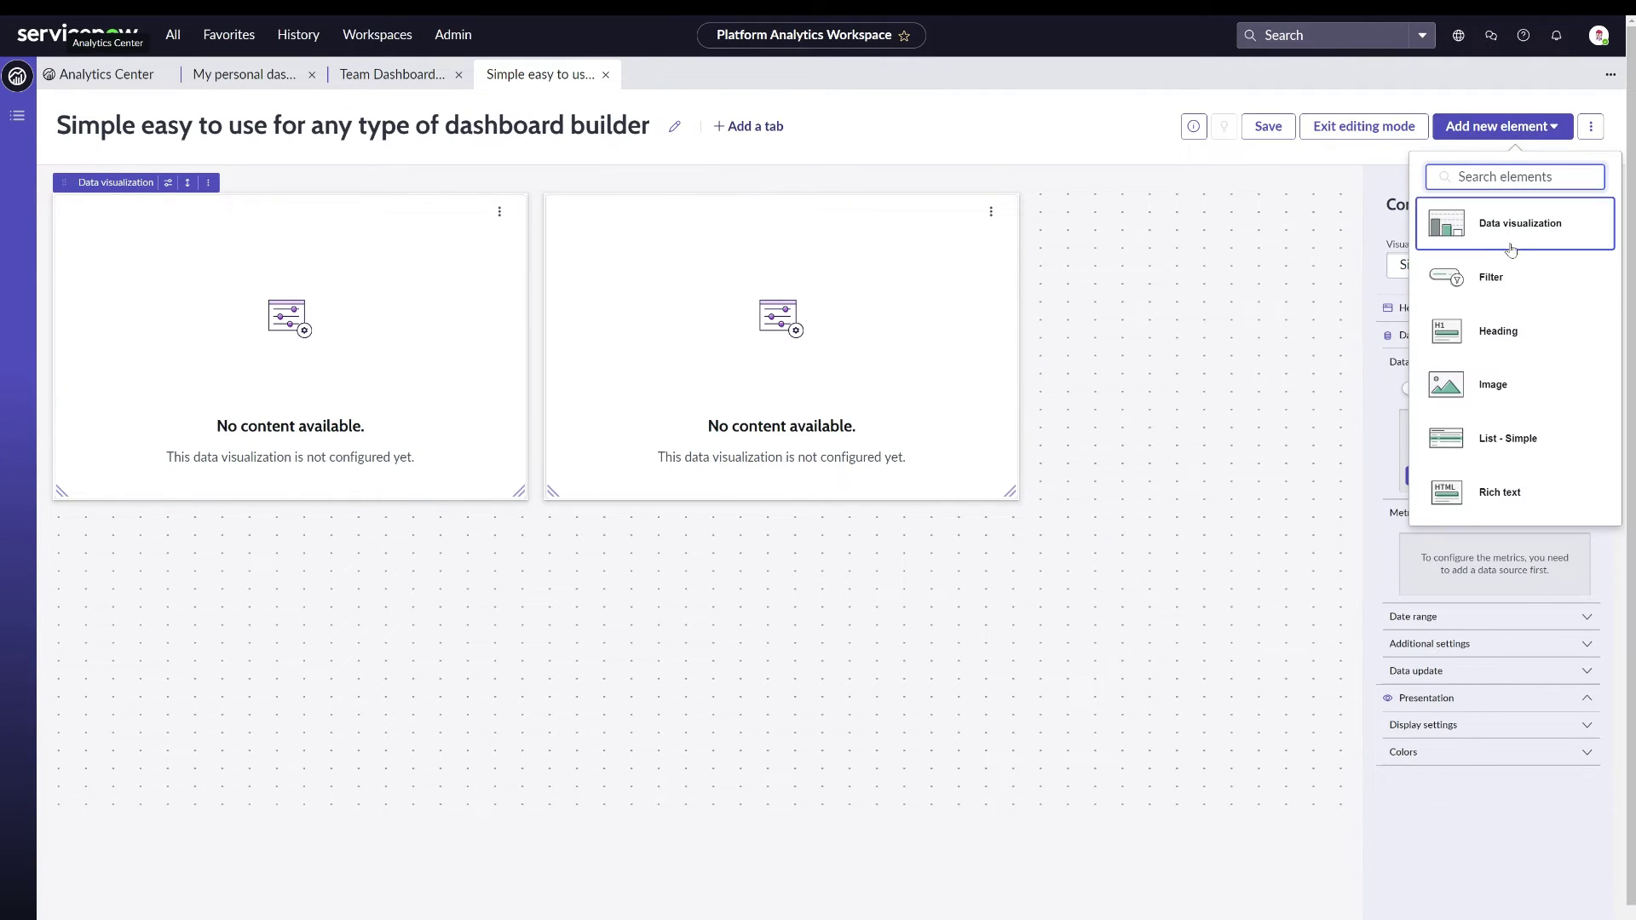
# Add a new filter, place it top-left and enlarge it, then exit editing and save
pyautogui.click(1508, 276)
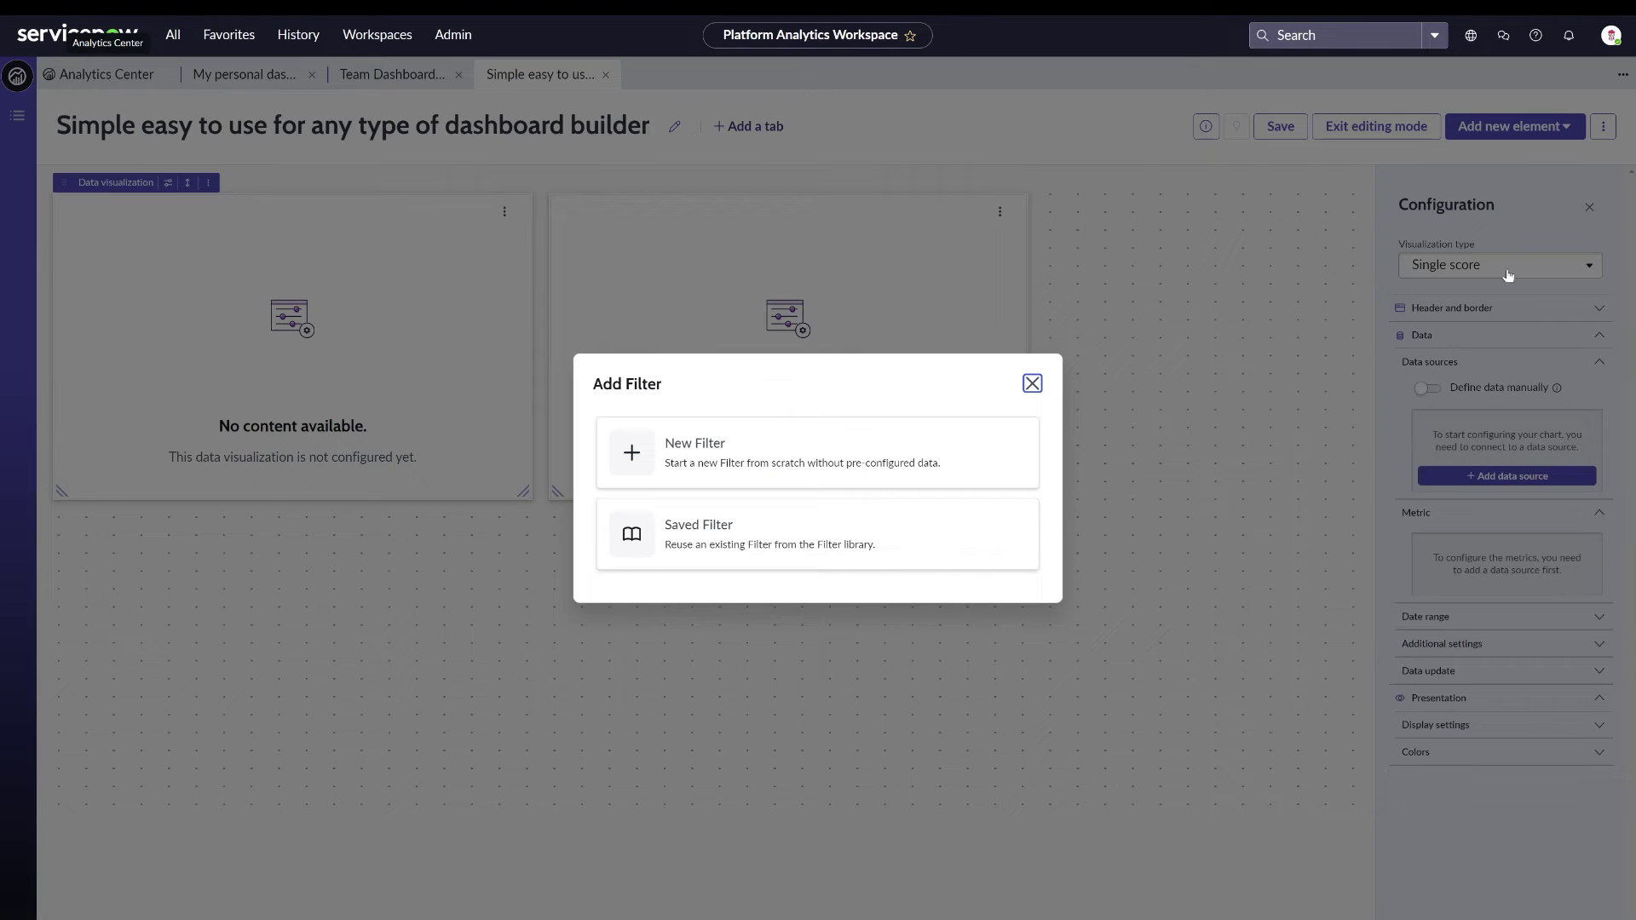
pyautogui.click(793, 478)
pyautogui.moveTo(1091, 218); pyautogui.dragTo(88, 206)
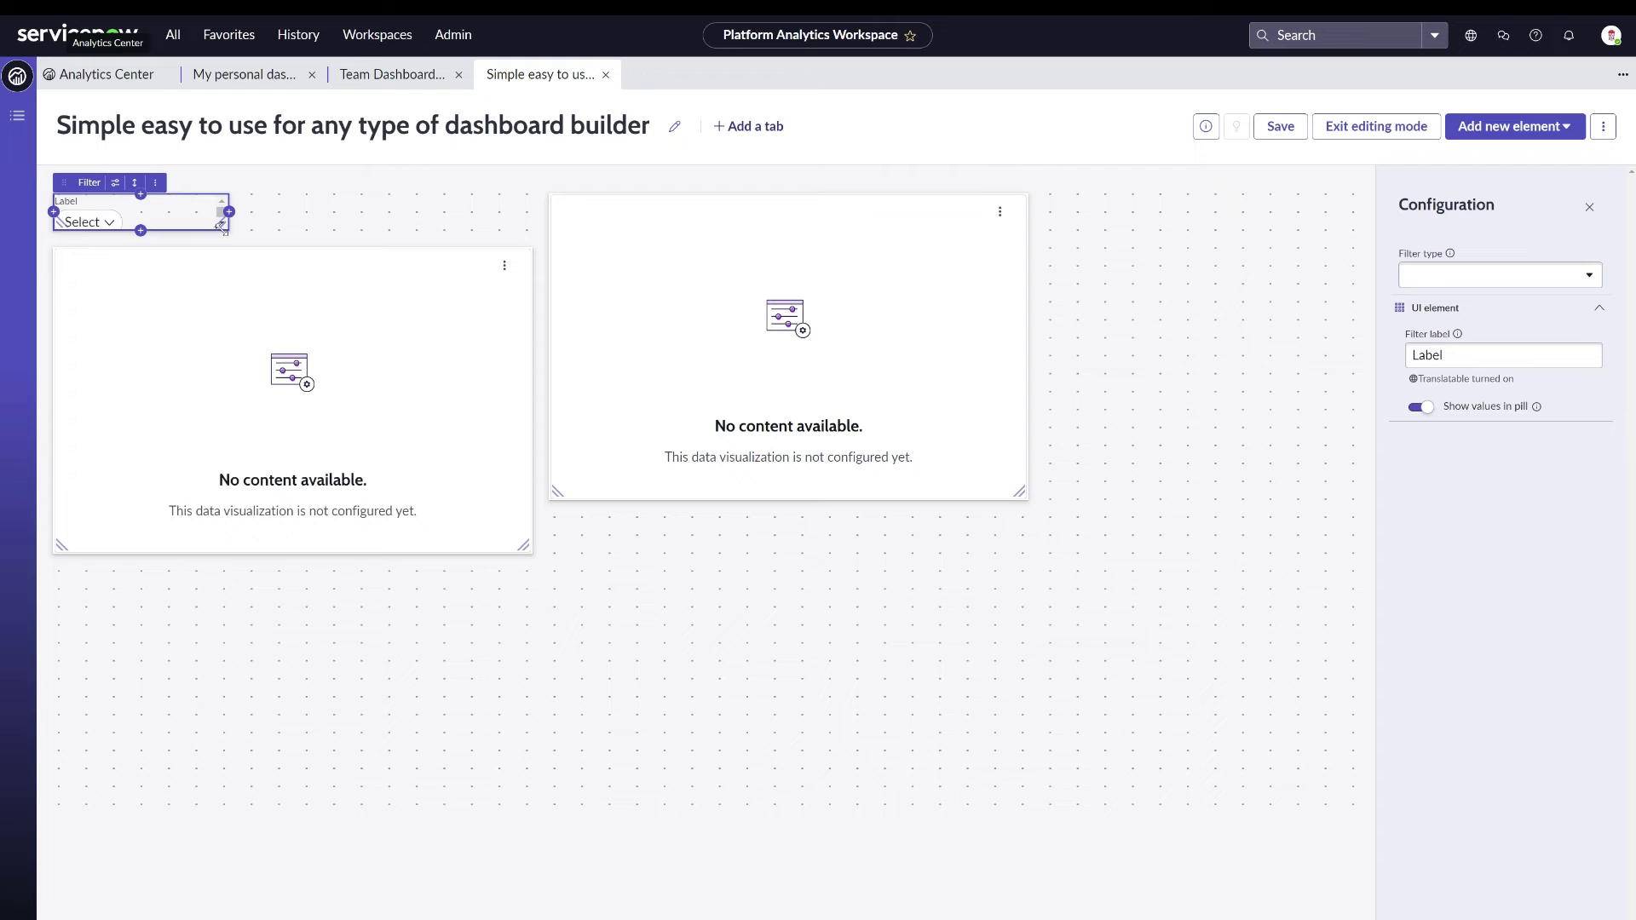
pyautogui.moveTo(234, 230); pyautogui.dragTo(201, 243)
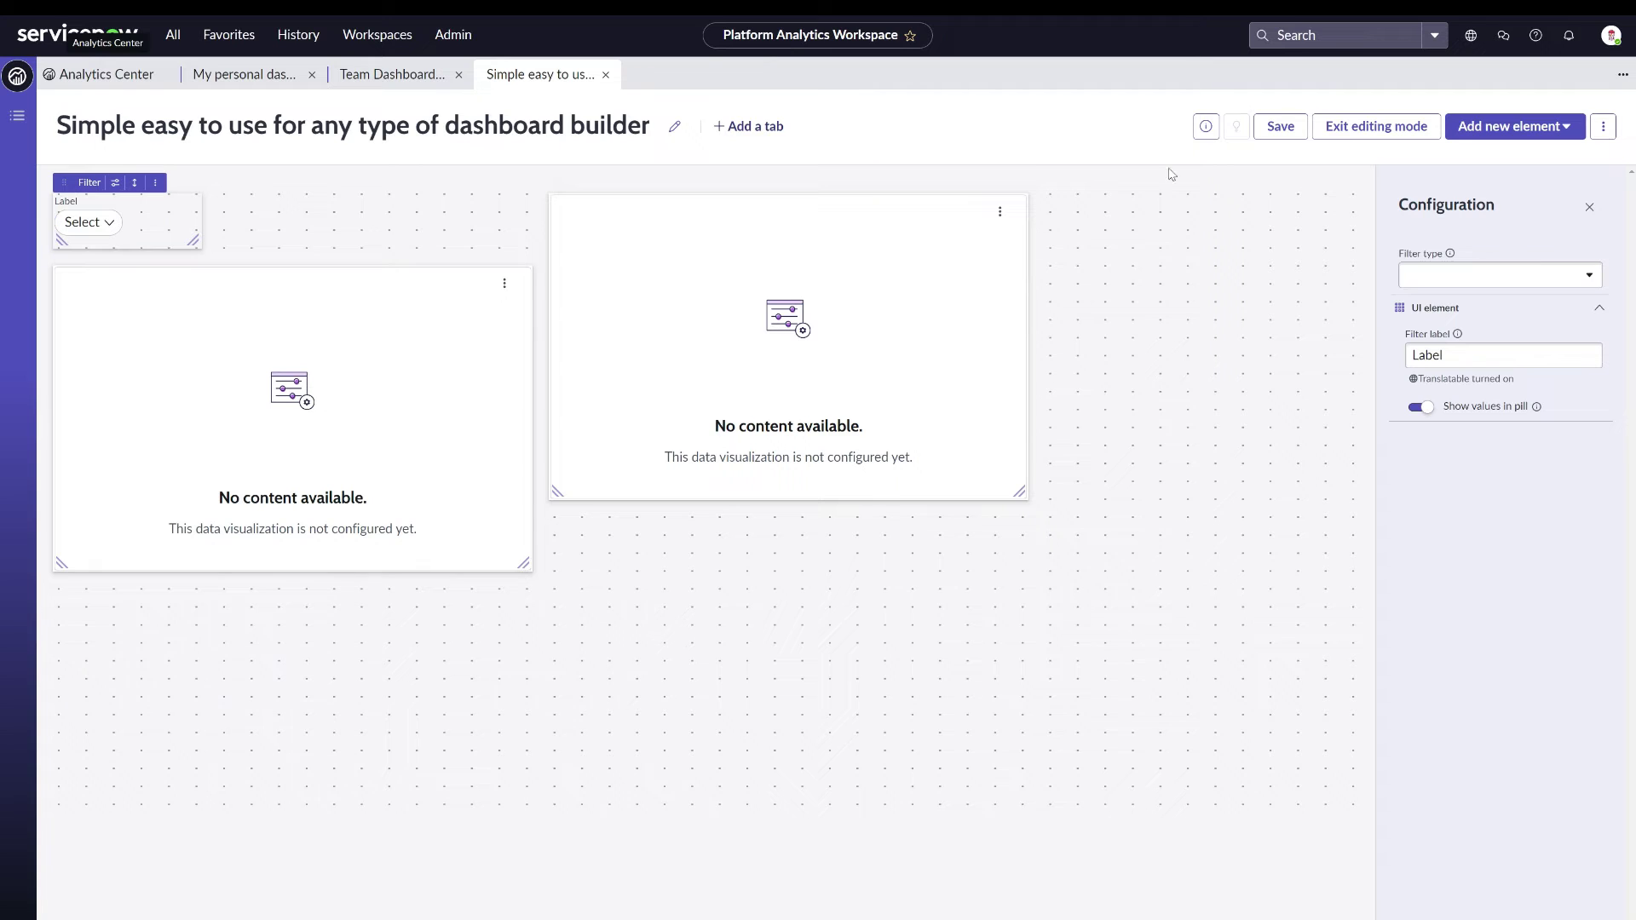
pyautogui.click(1389, 126)
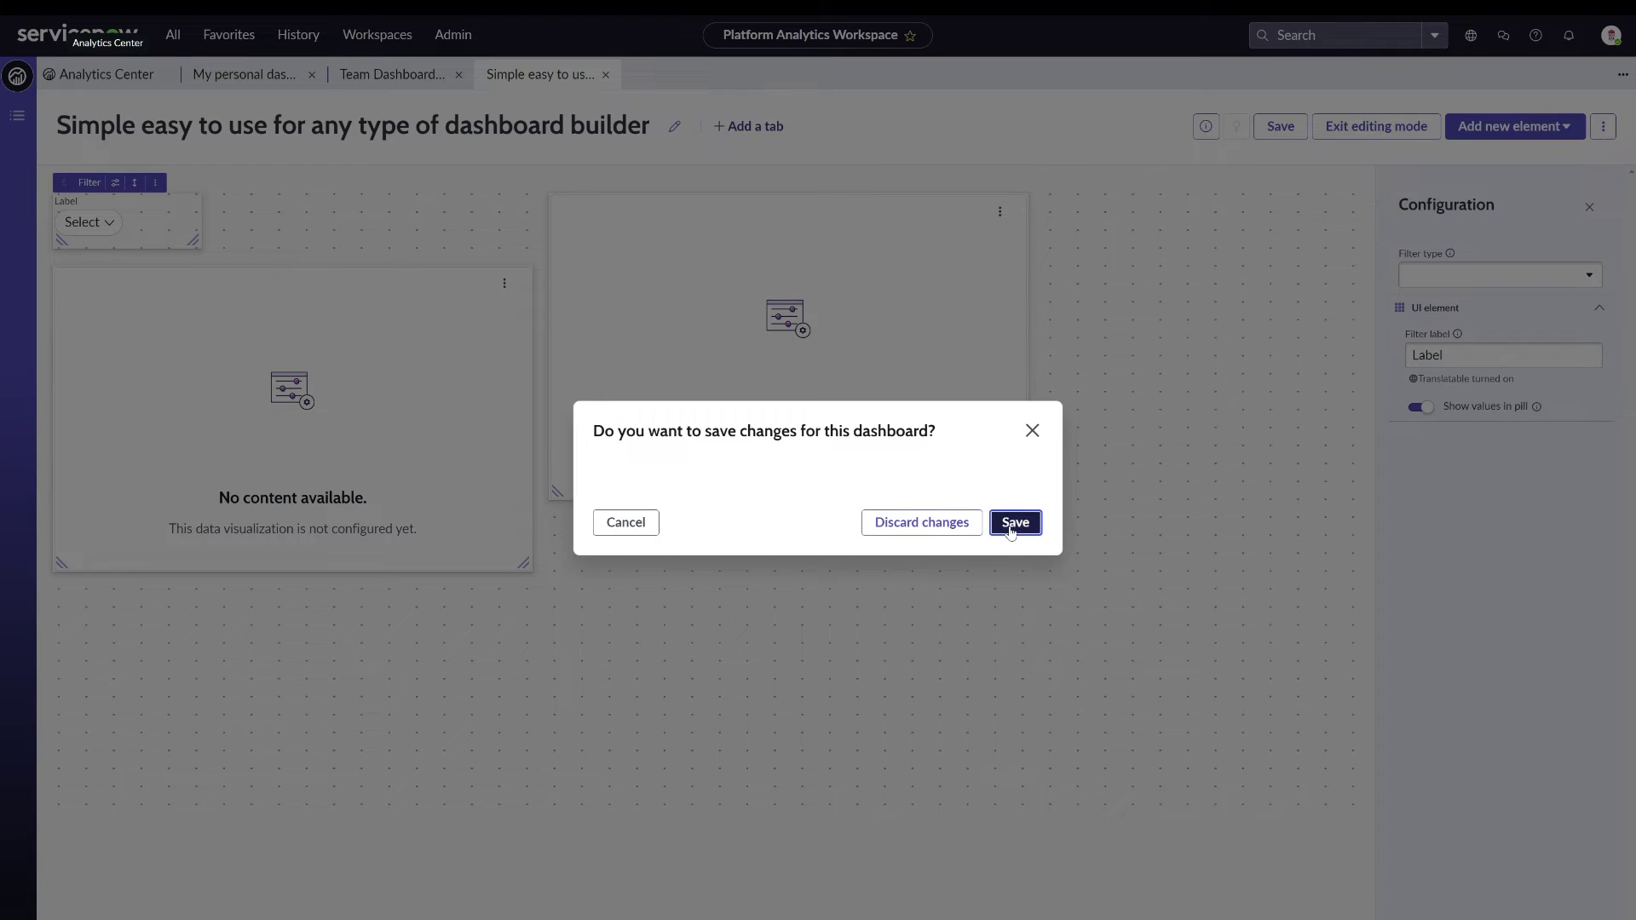
pyautogui.click(1015, 524)
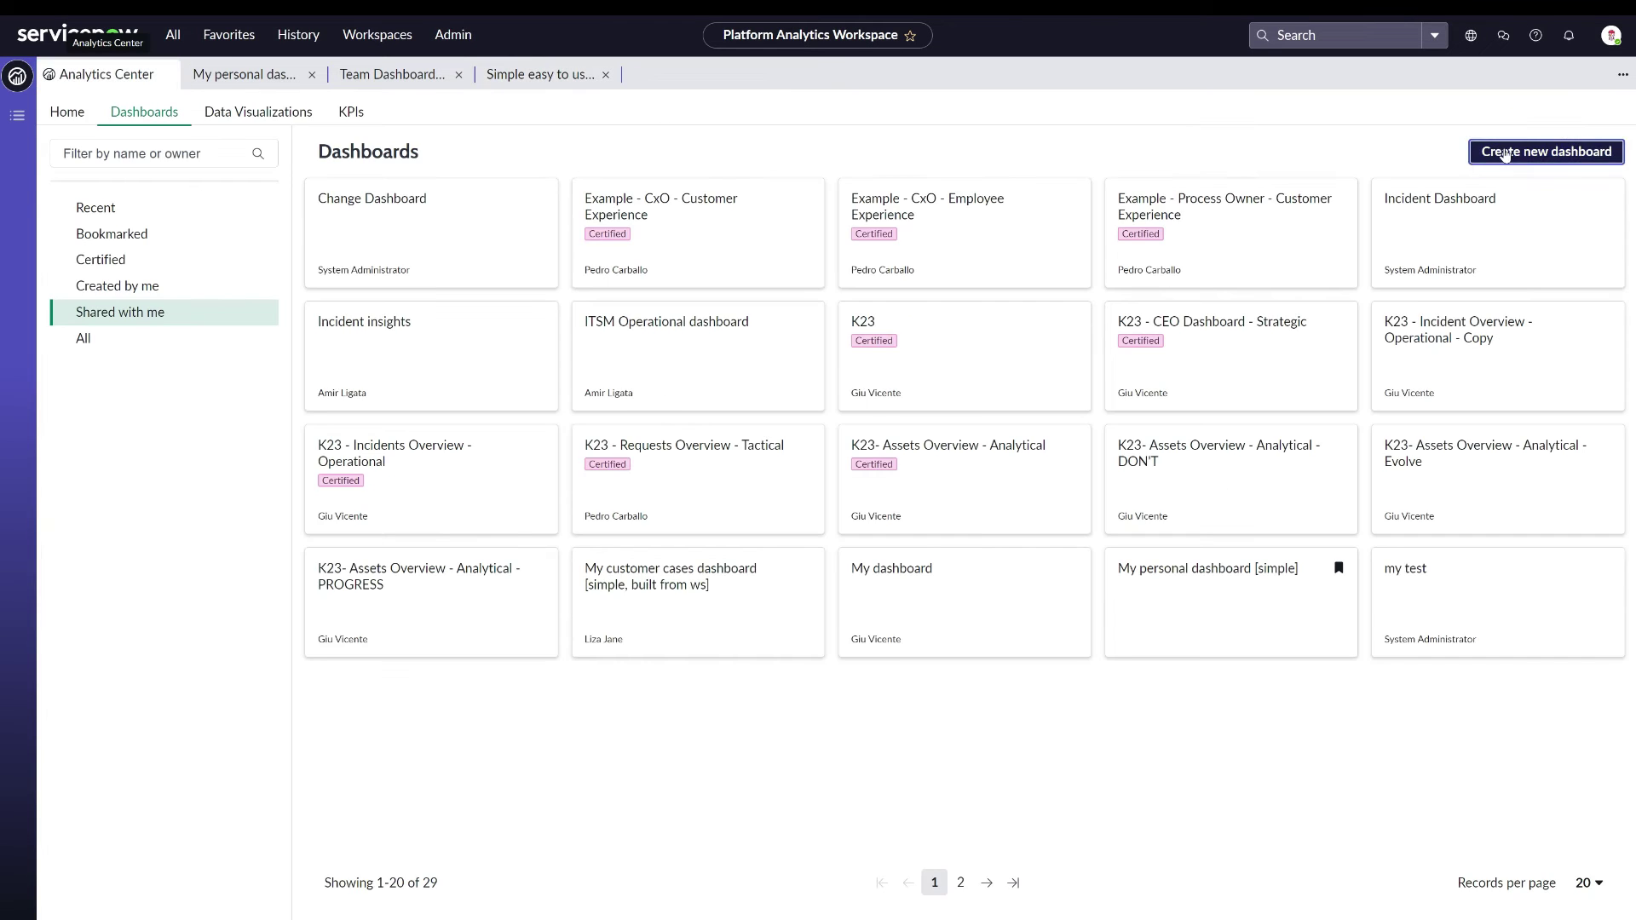
# Create a Technical editor dashboard named 'Technical editor (using UI builder) for those more technical capabilities (less common)'
pyautogui.click(1506, 154)
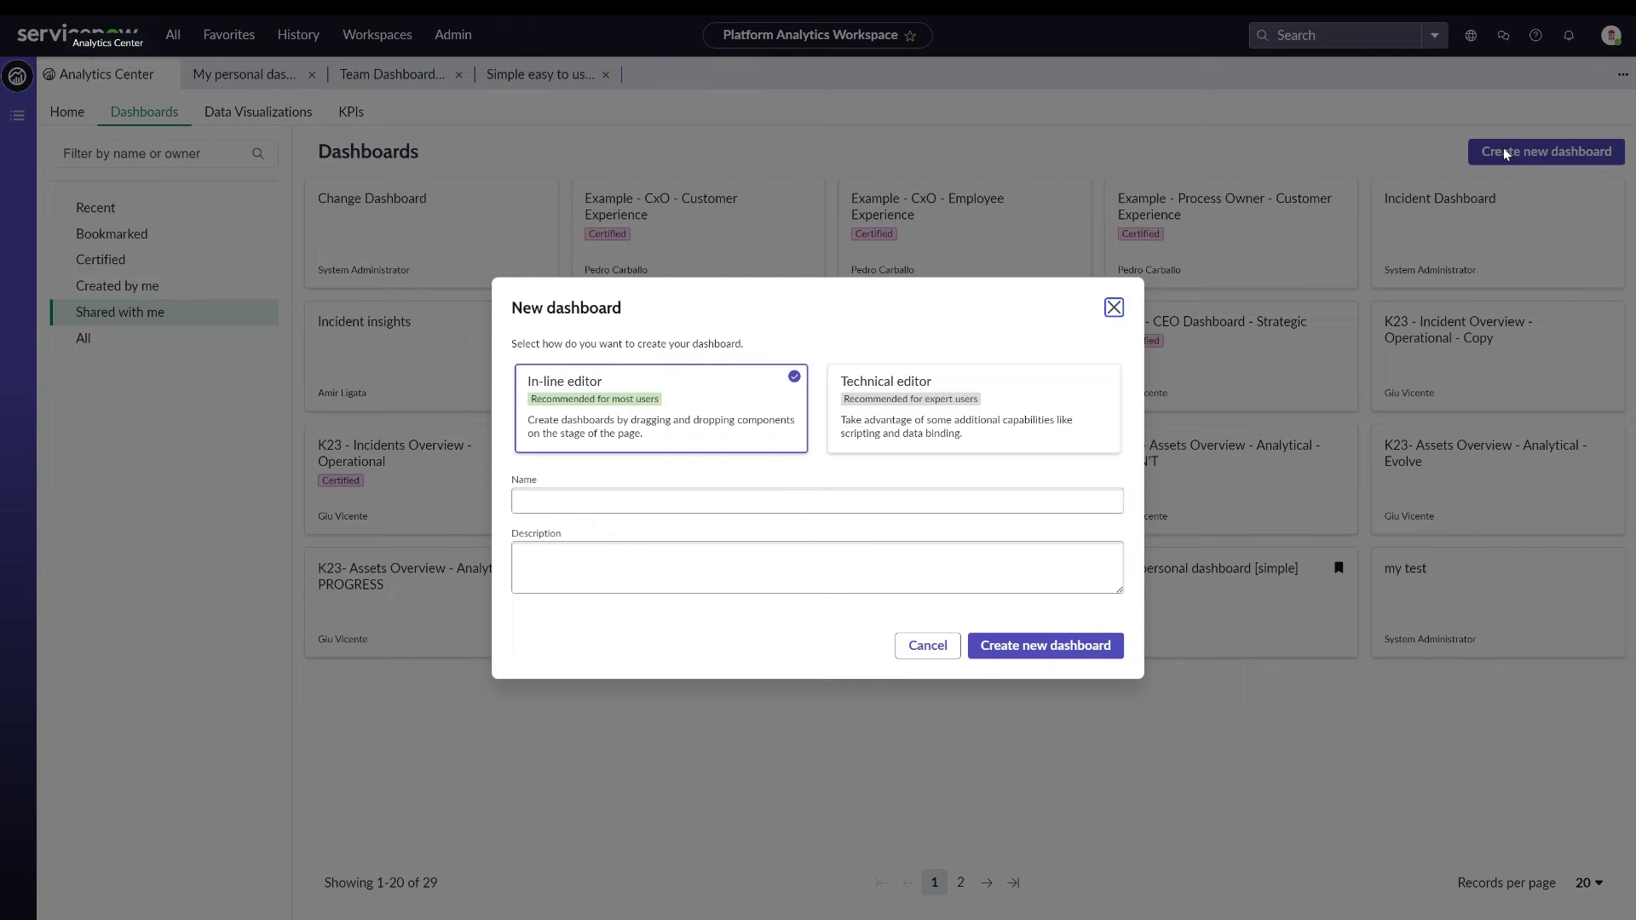
pyautogui.click(978, 421)
pyautogui.click(785, 505)
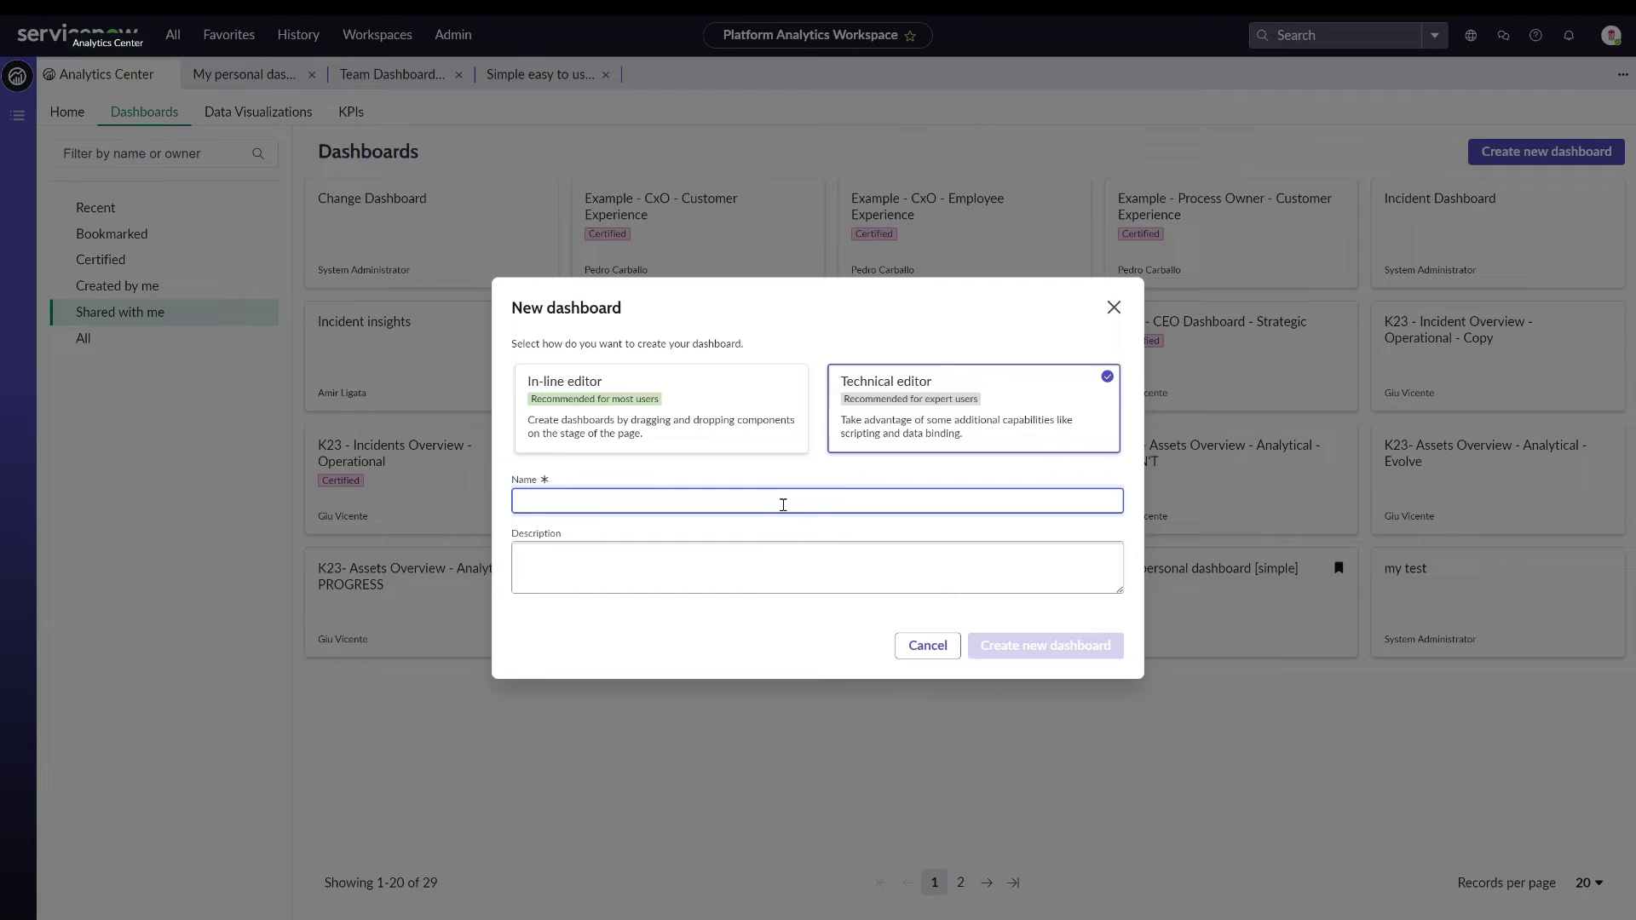
pyautogui.write('Tec')
pyautogui.write('h')
pyautogui.press('BackSpace')
pyautogui.write('chnical editor')
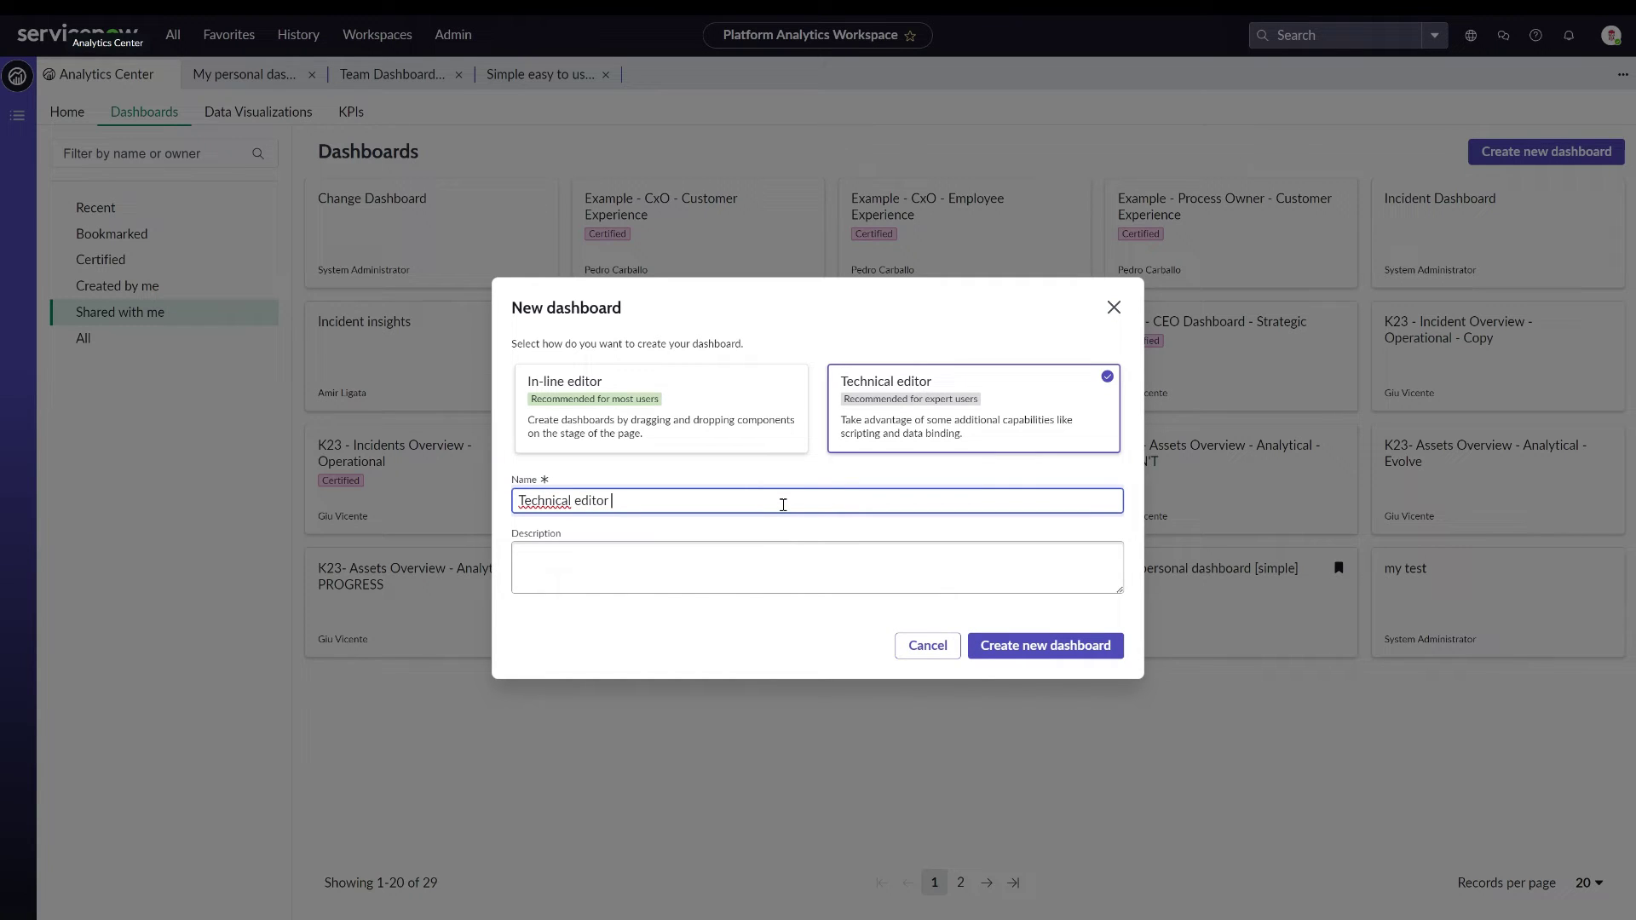
pyautogui.write(' (using UI builder) for those m')
pyautogui.press('BackSpace')
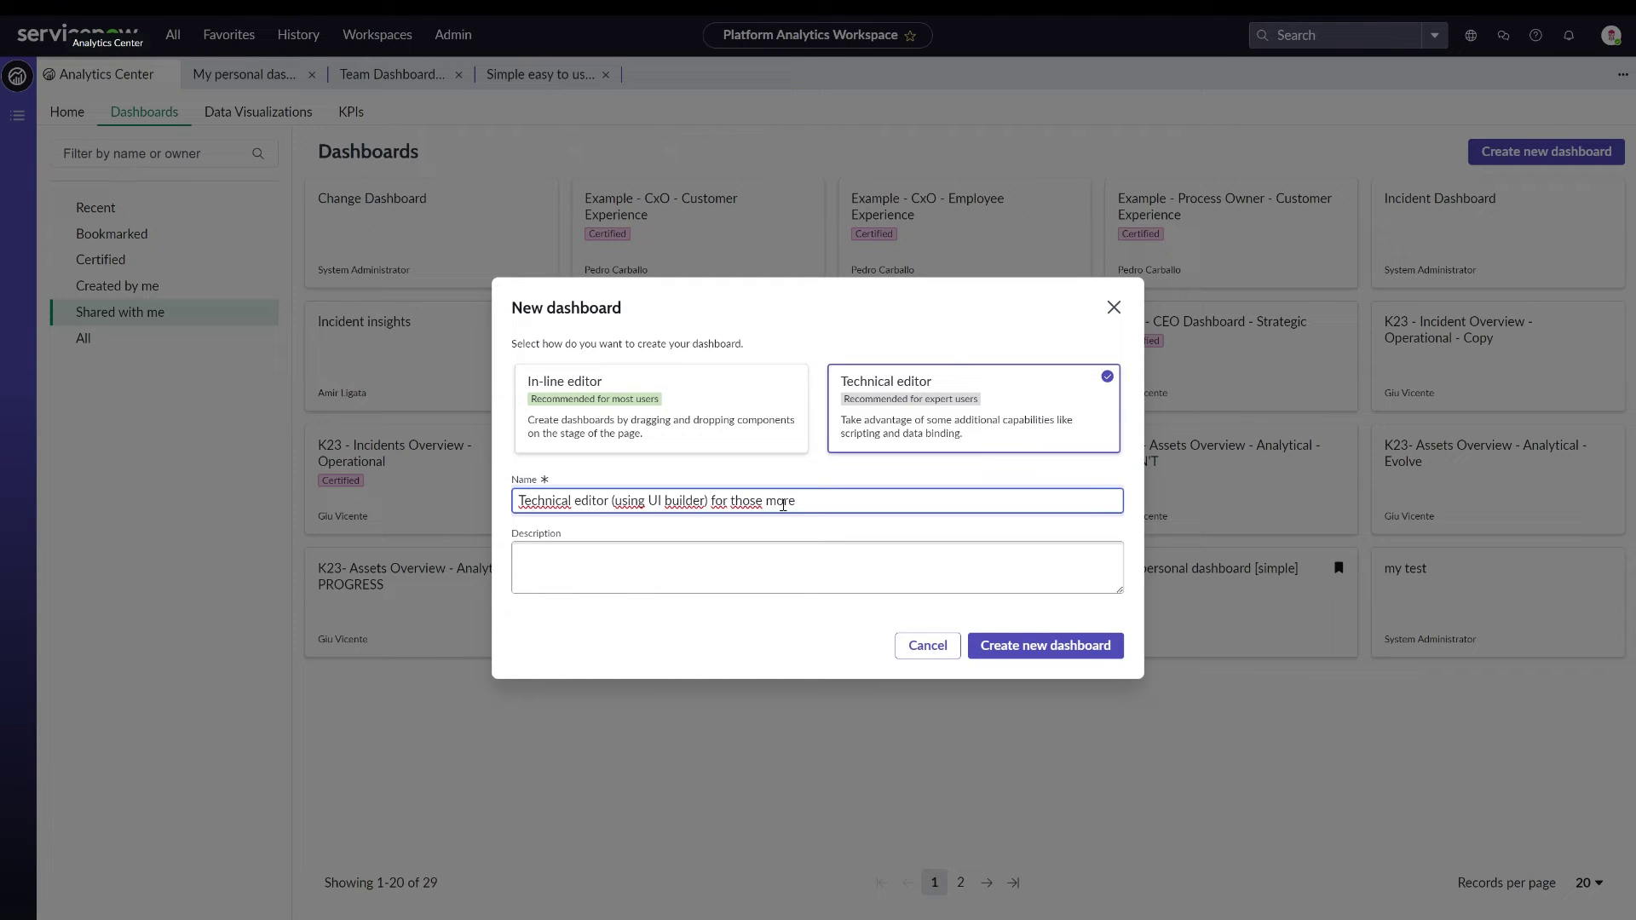
pyautogui.write('ore technical capabilities (less common)')
pyautogui.click(1054, 647)
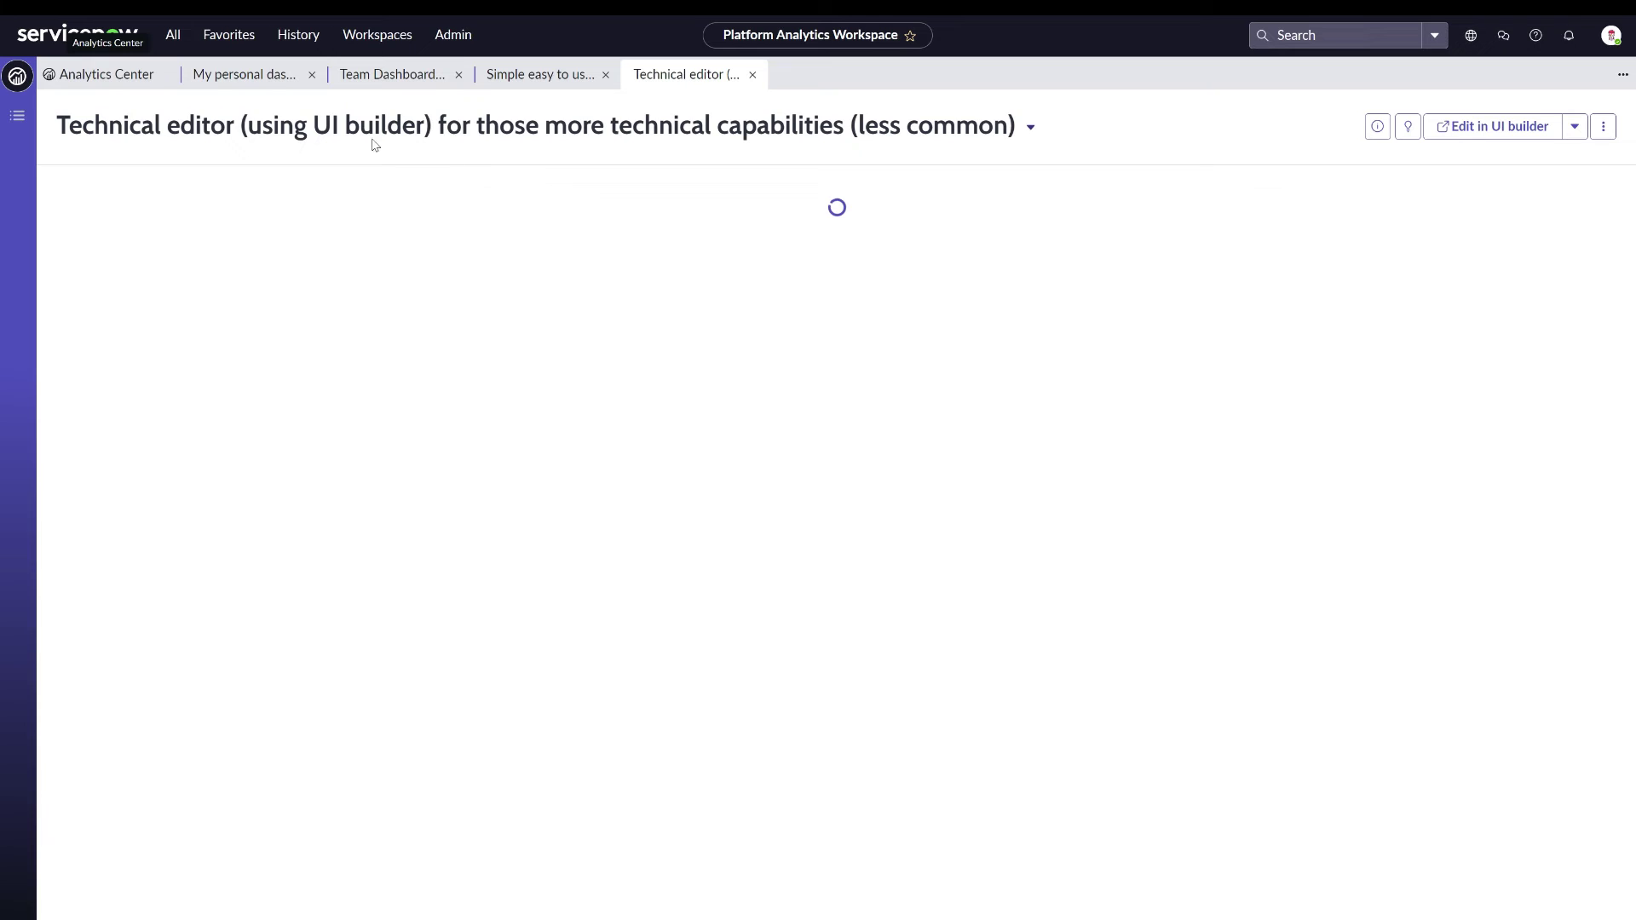
# Search the dashboard picker for 'simple', then close it without switching dashboards
pyautogui.click(1029, 128)
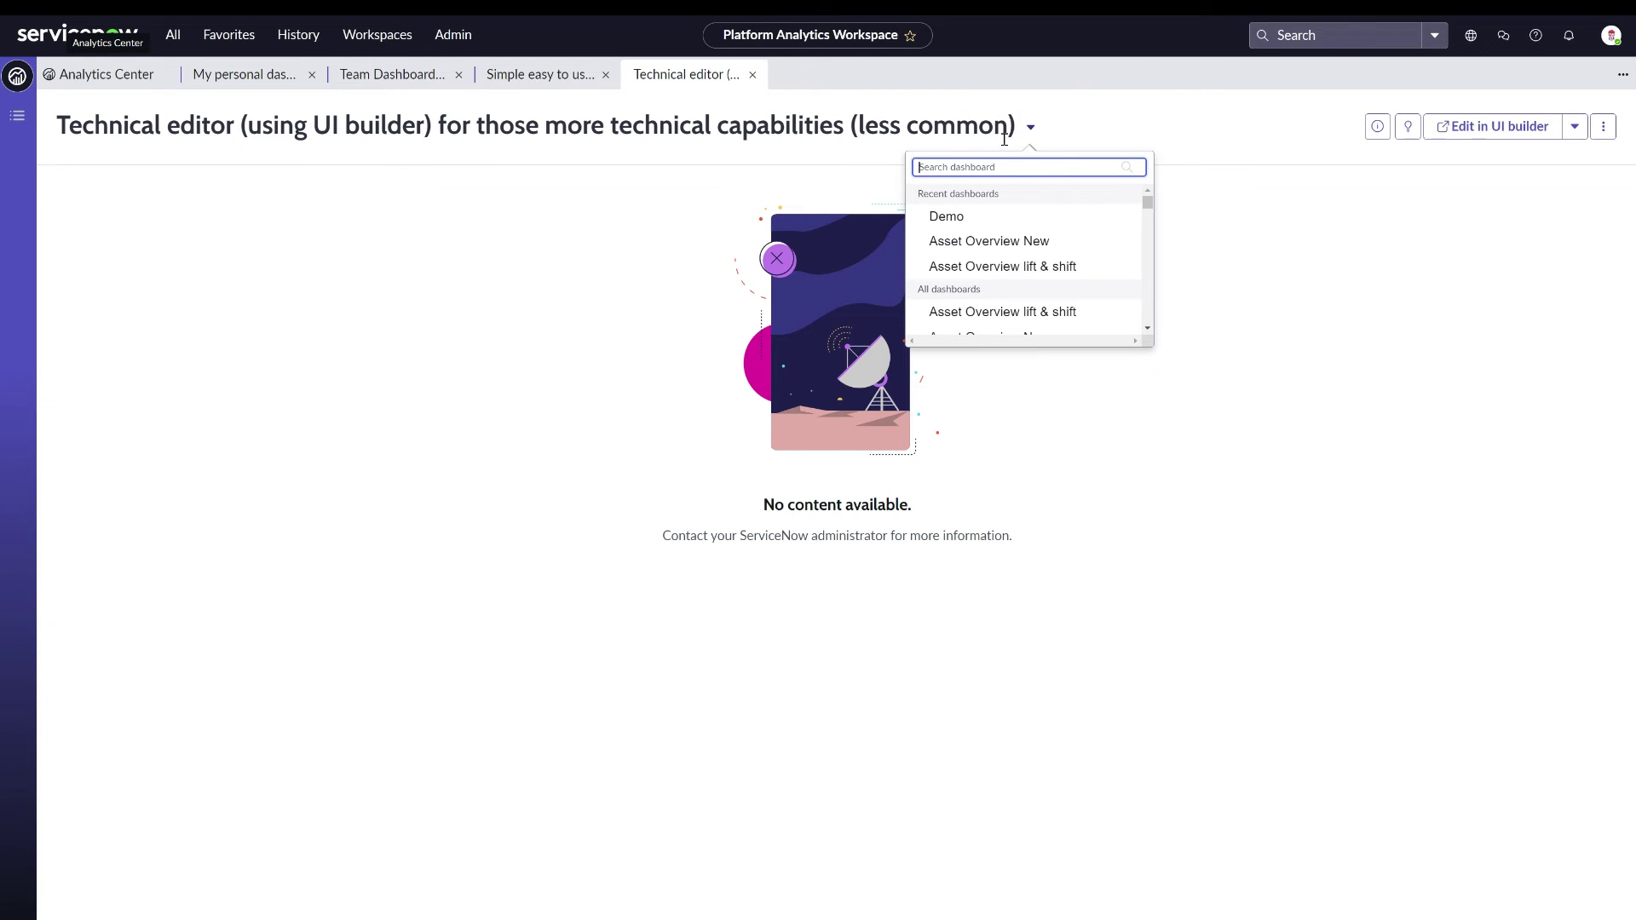
pyautogui.click(1130, 136)
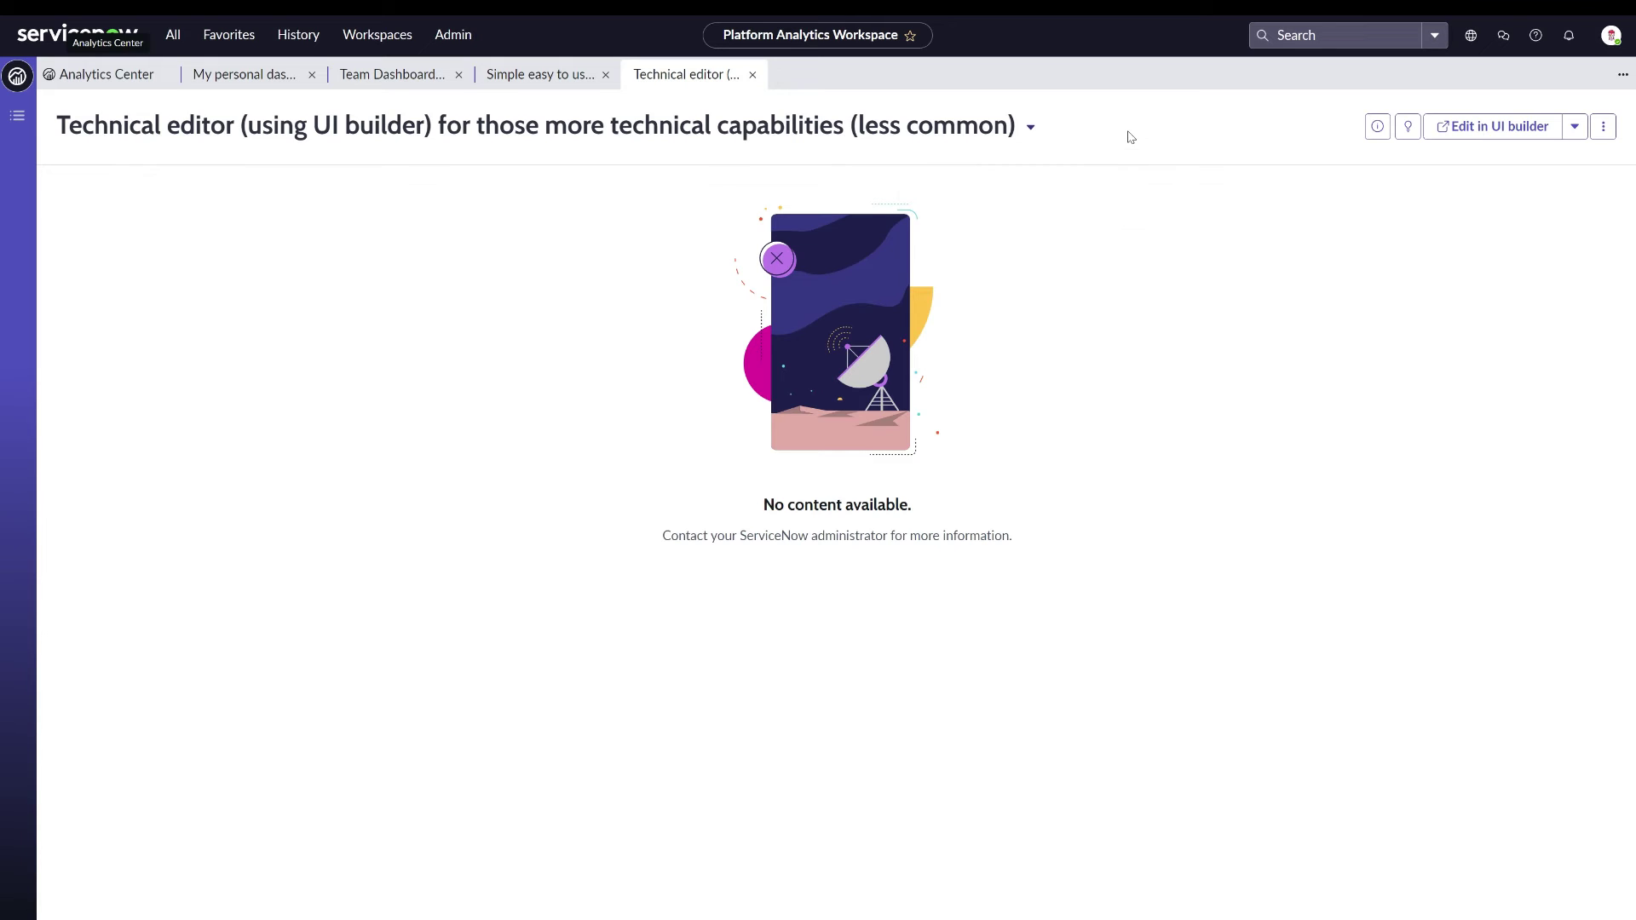
pyautogui.click(1032, 129)
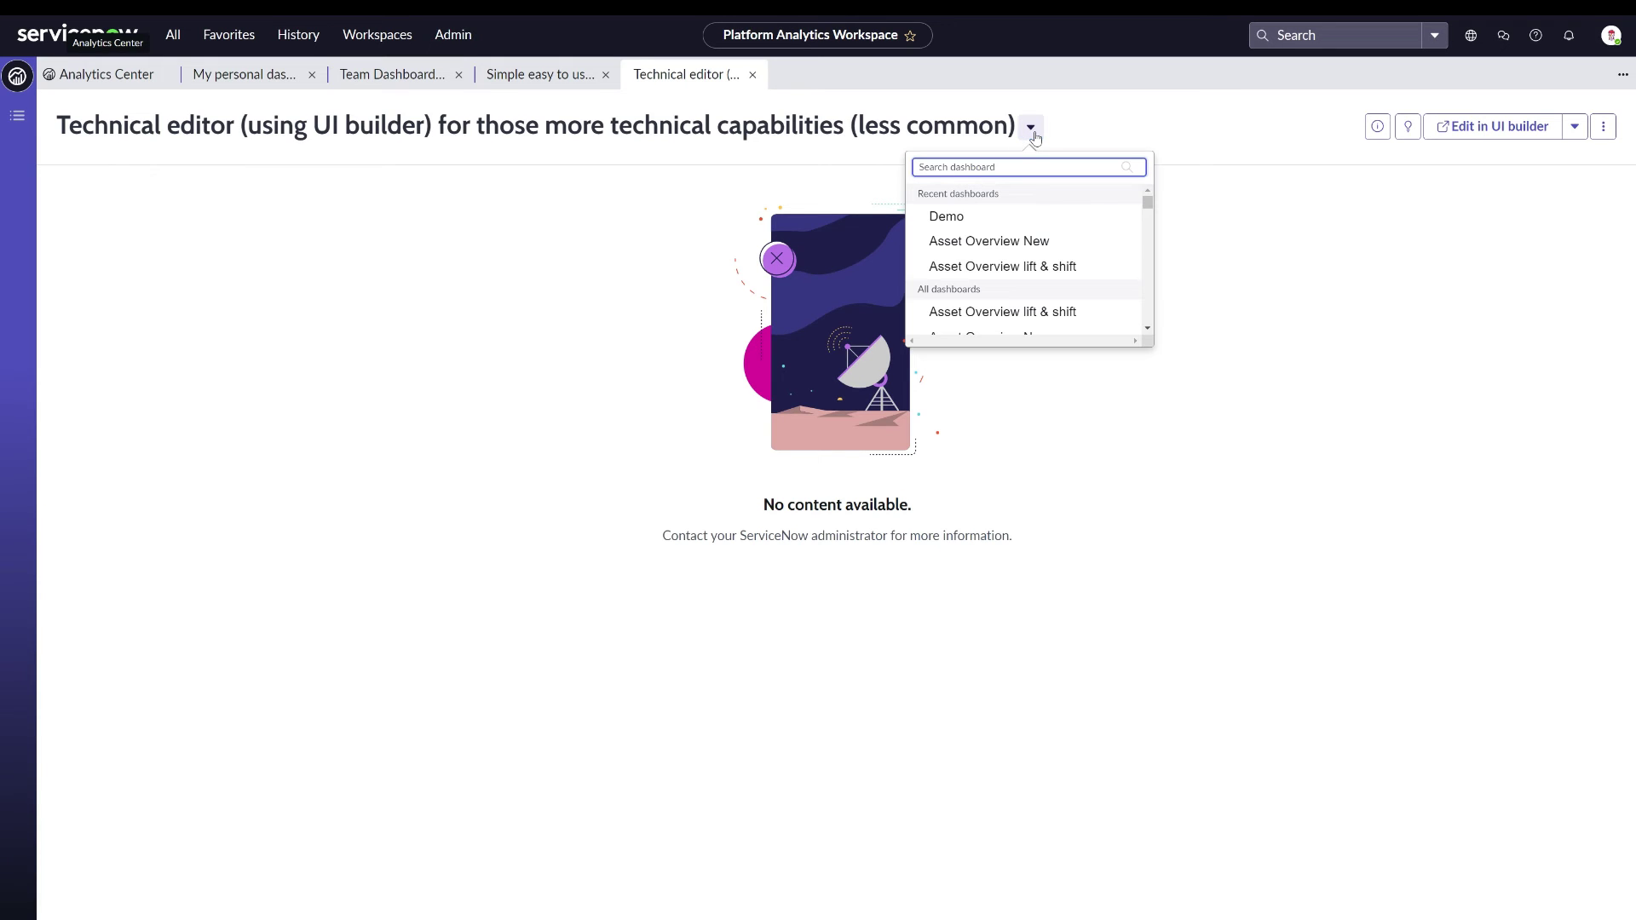
pyautogui.write('simple')
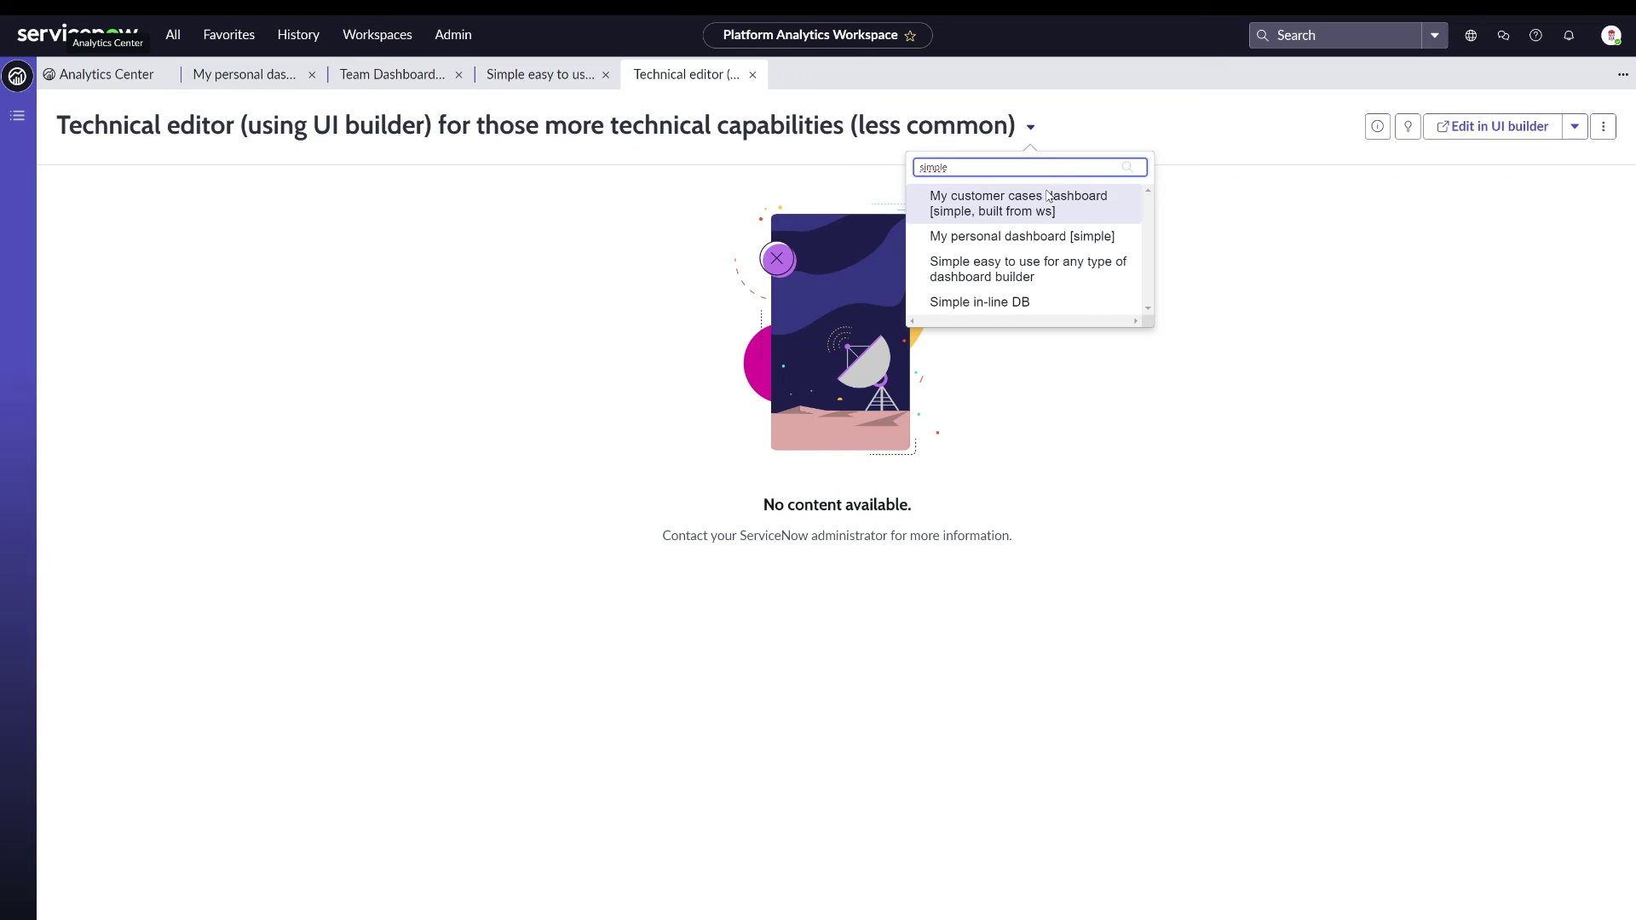
pyautogui.click(1106, 113)
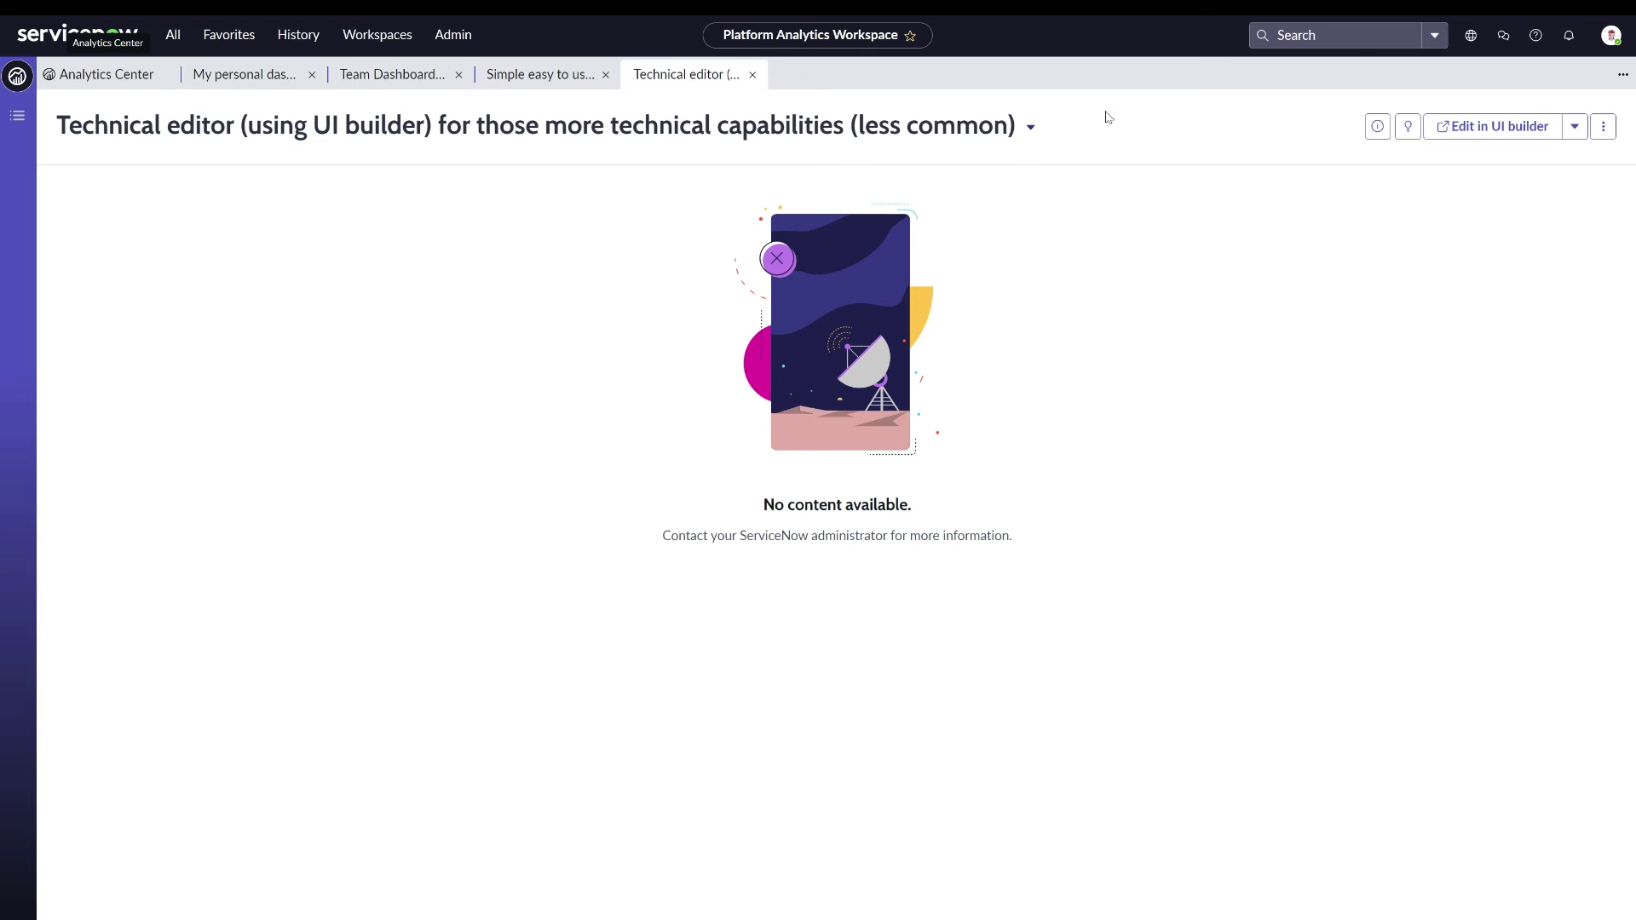
# Open the dashboard in UI Builder and view its Data, Client state and Client Scripts sections
pyautogui.click(1457, 128)
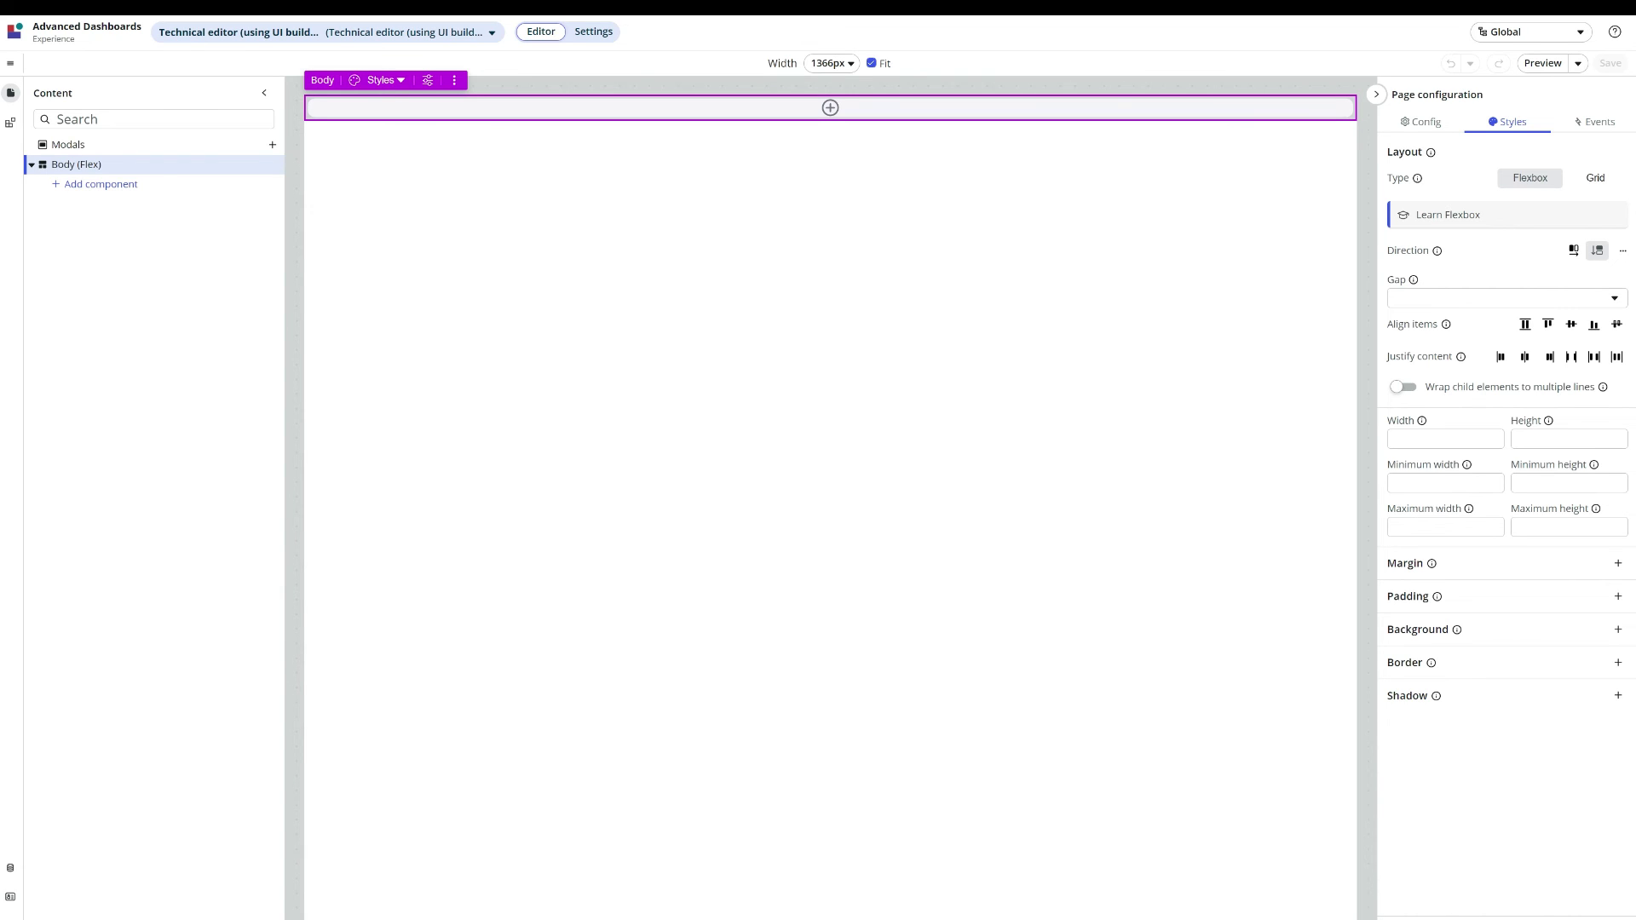
pyautogui.click(11, 869)
pyautogui.click(116, 548)
pyautogui.click(171, 548)
pyautogui.click(30, 548)
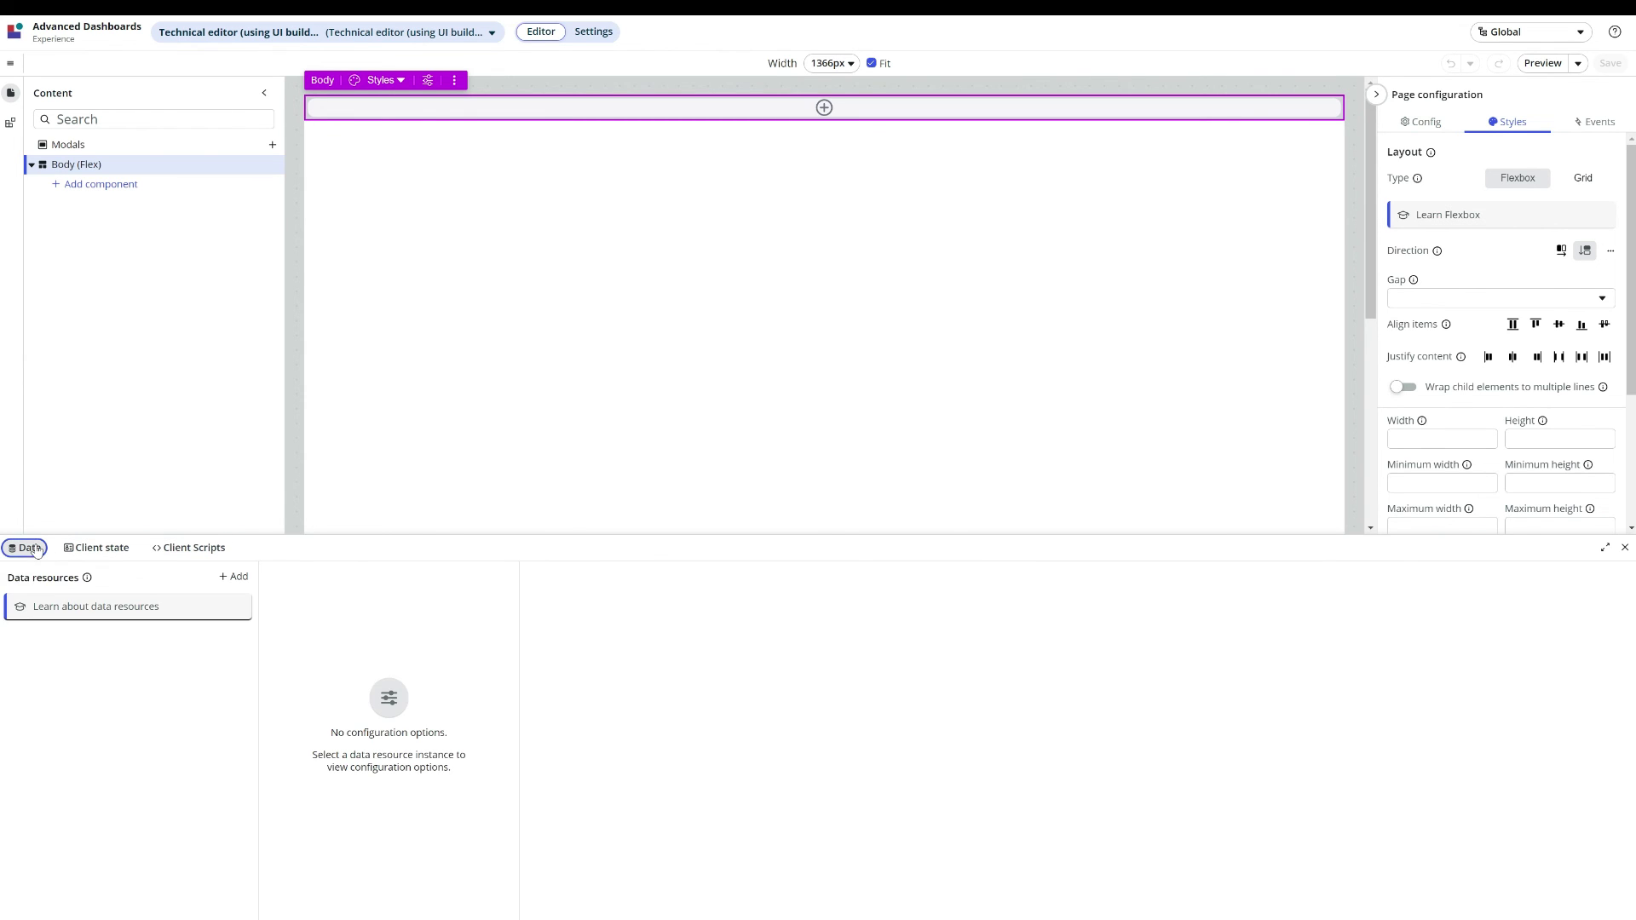
# Close the data panel, toggle the configuration panel, and select the Body container
pyautogui.click(1625, 548)
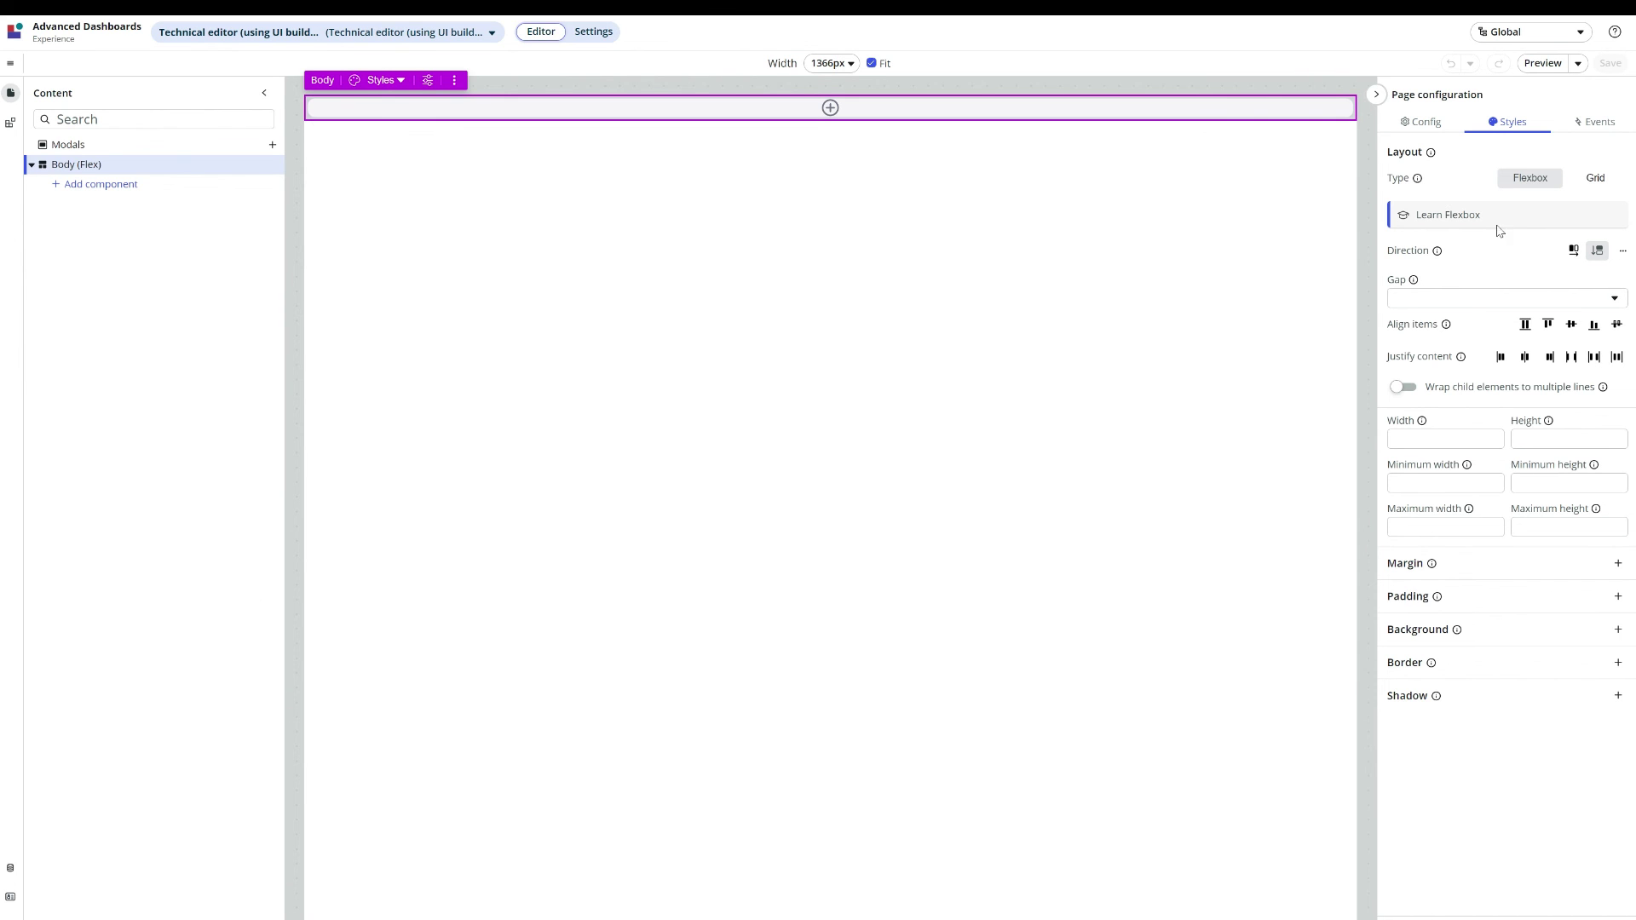
pyautogui.click(1377, 96)
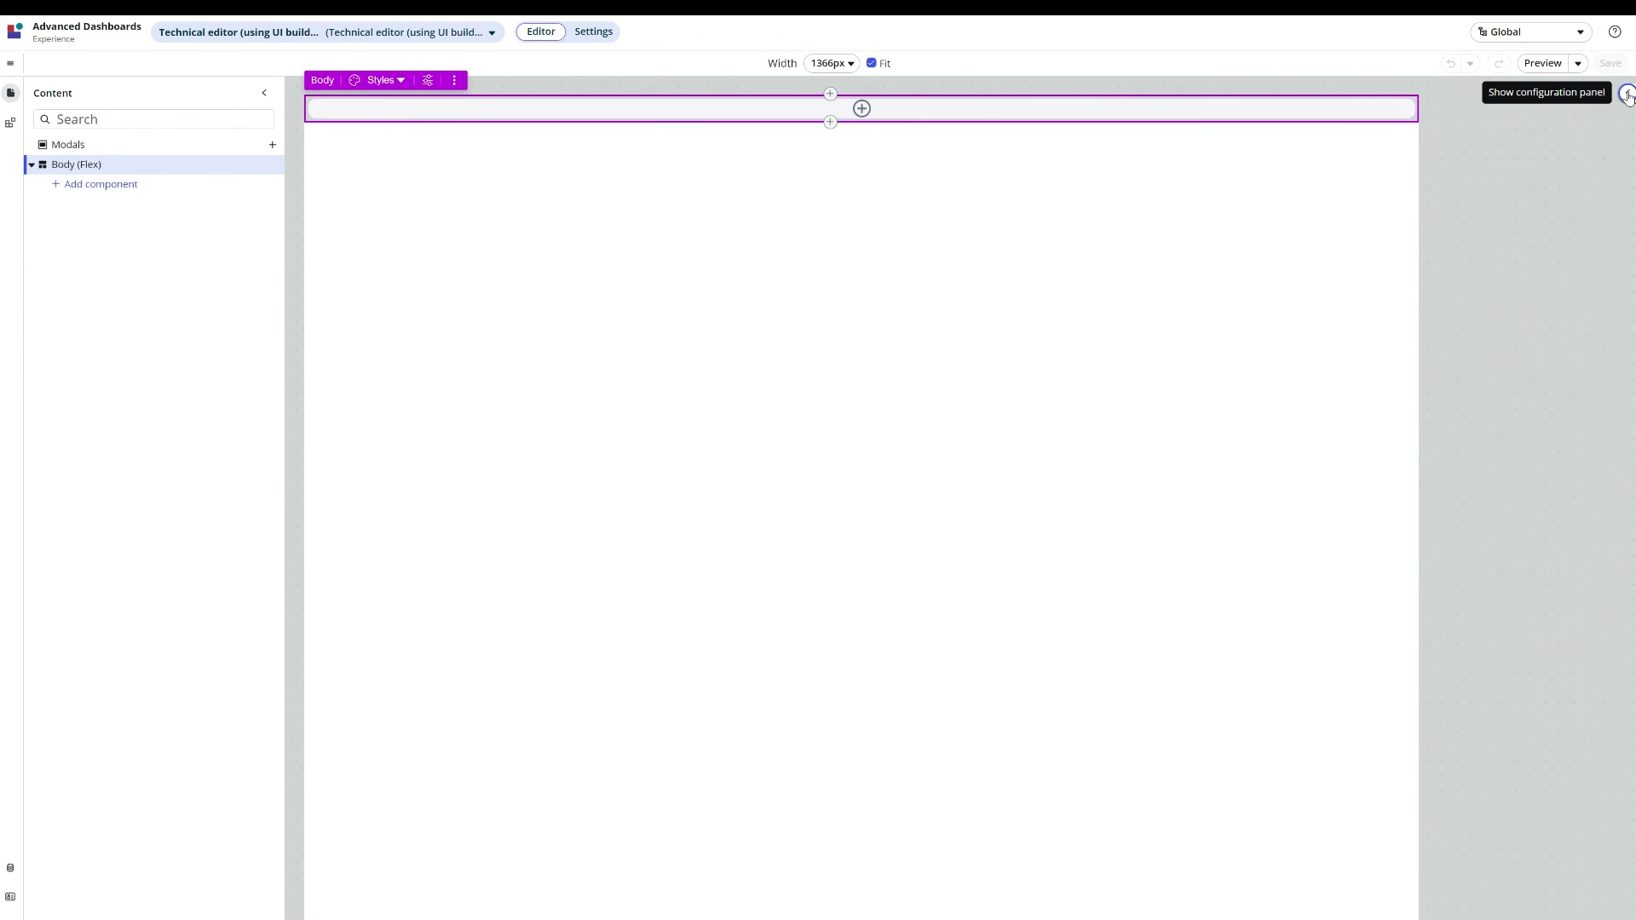
pyautogui.click(1627, 93)
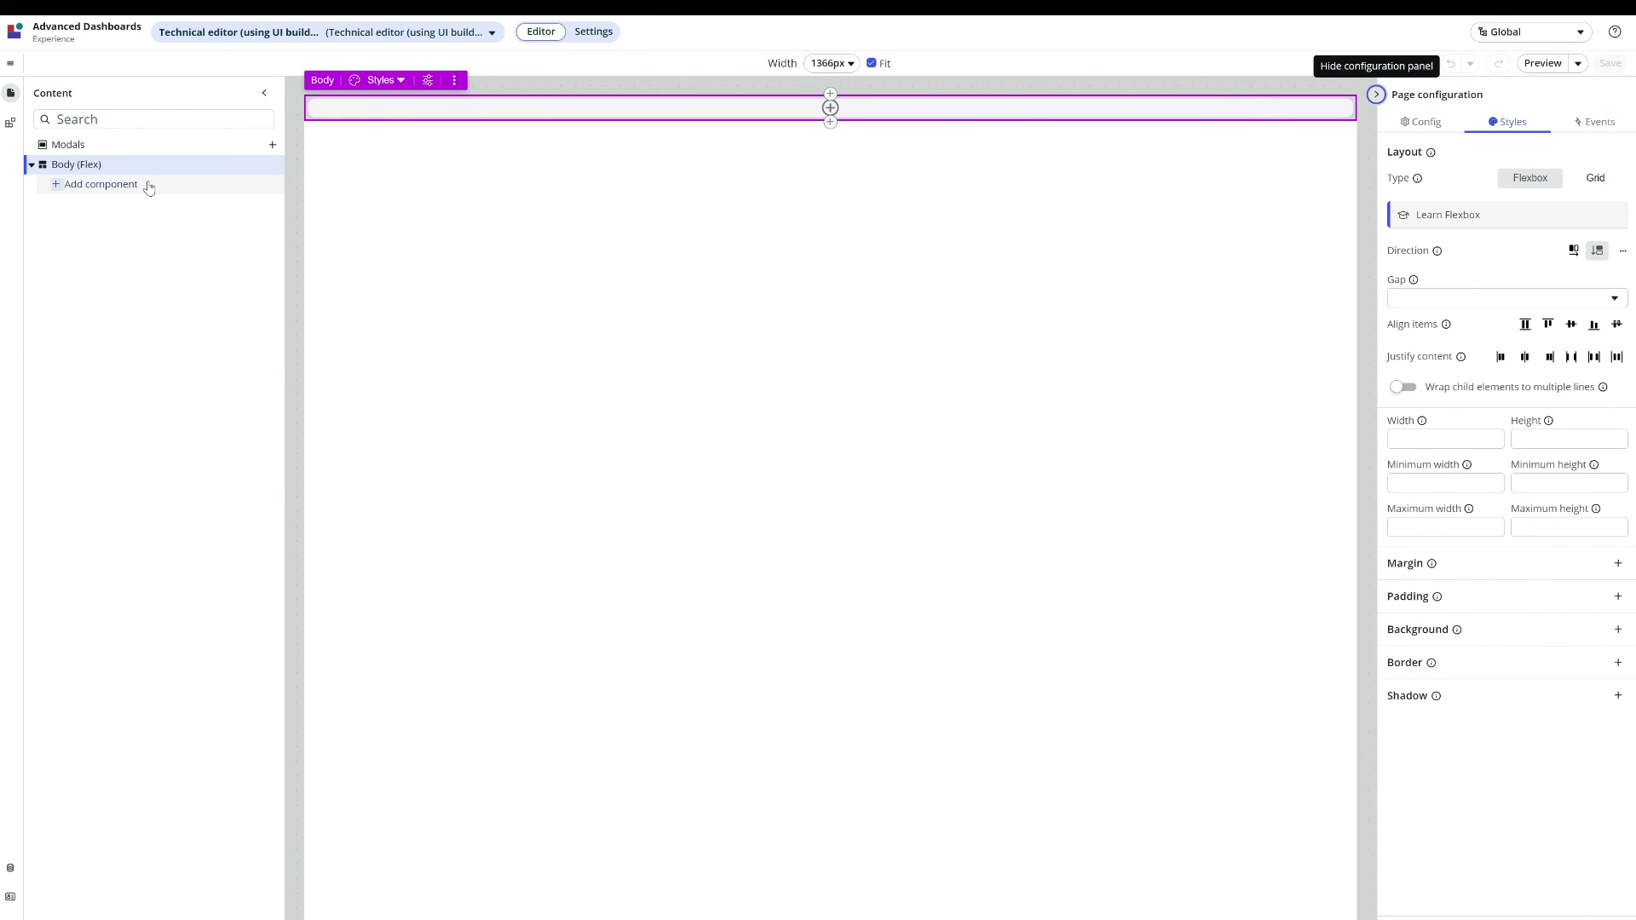
pyautogui.click(88, 158)
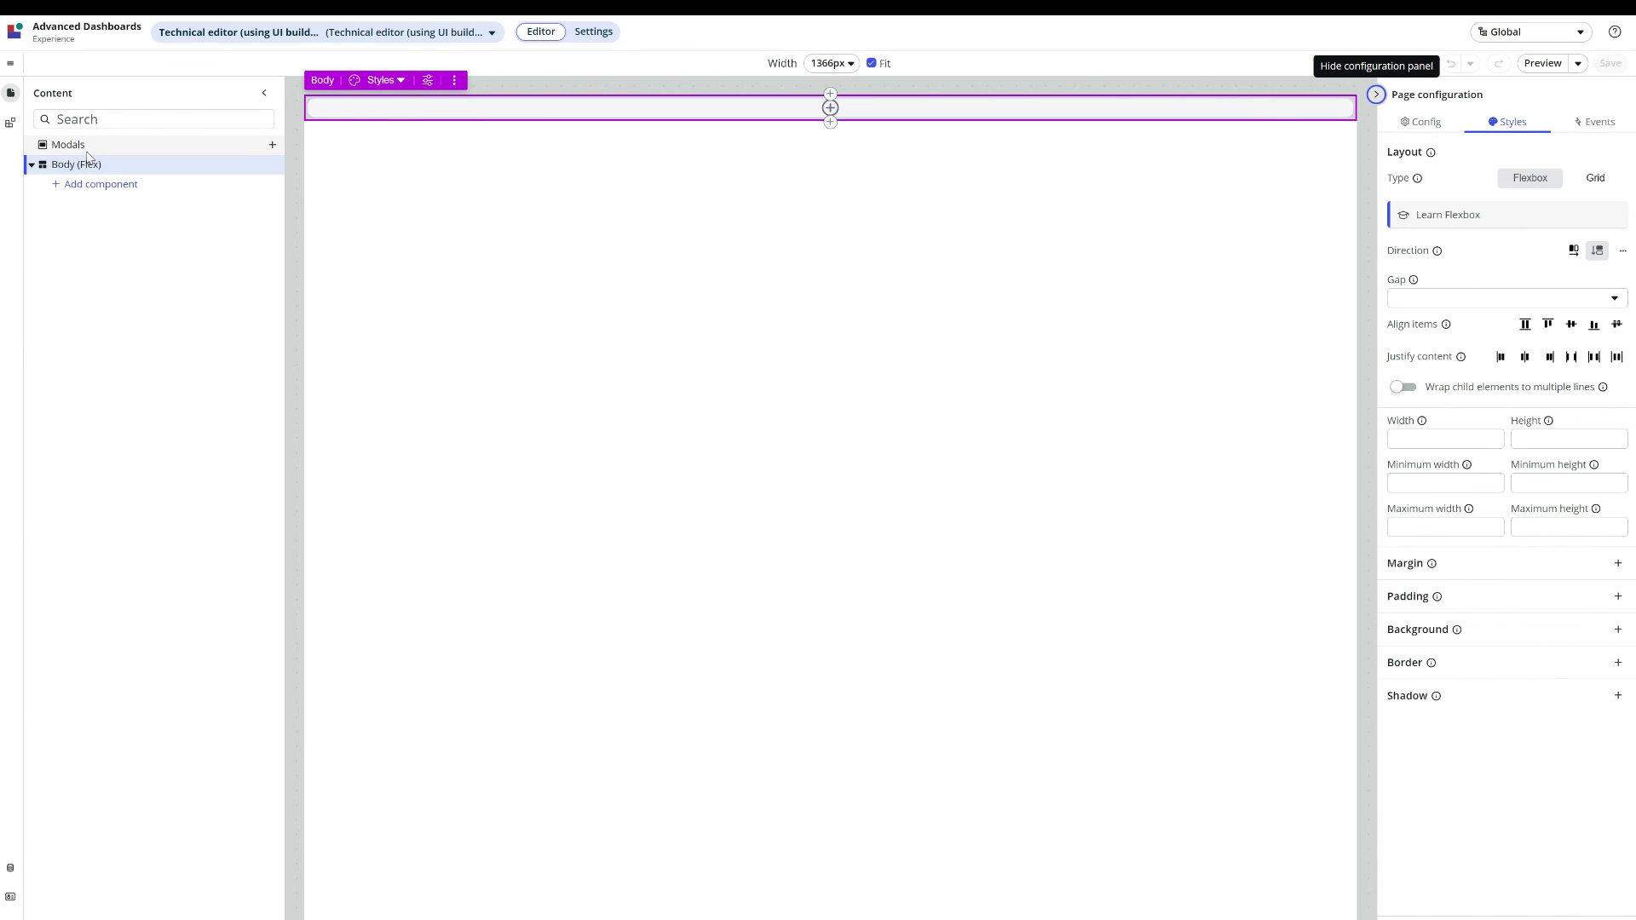